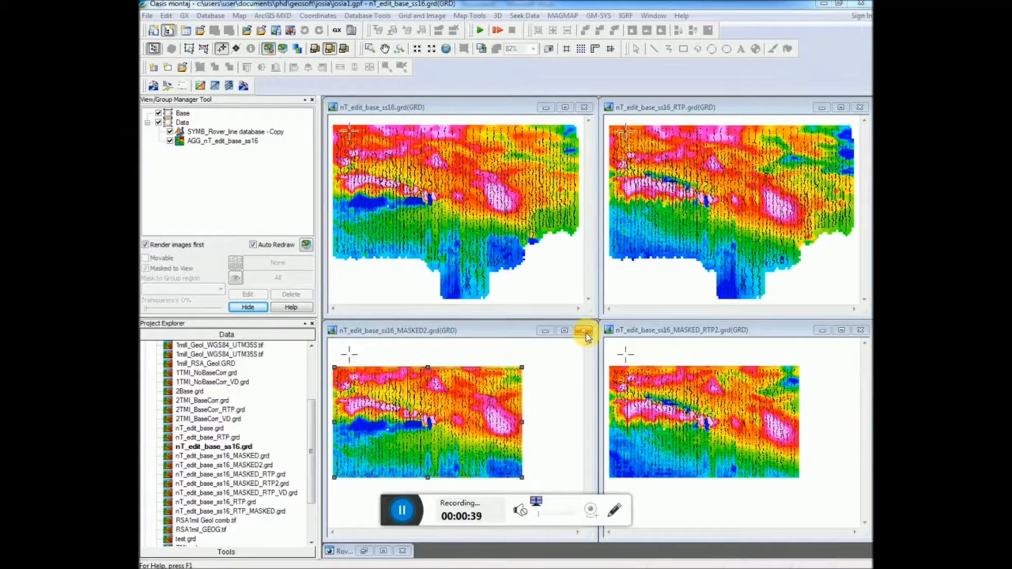
- Close the nT_edit_base_ss16_MASKED2 and nT_edit_base_ss16_MASKED_RTP2 grids without saving their map changes
{"action": "left_click", "coordinate": [585, 332]}
{"action": "left_click", "coordinate": [580, 339]}
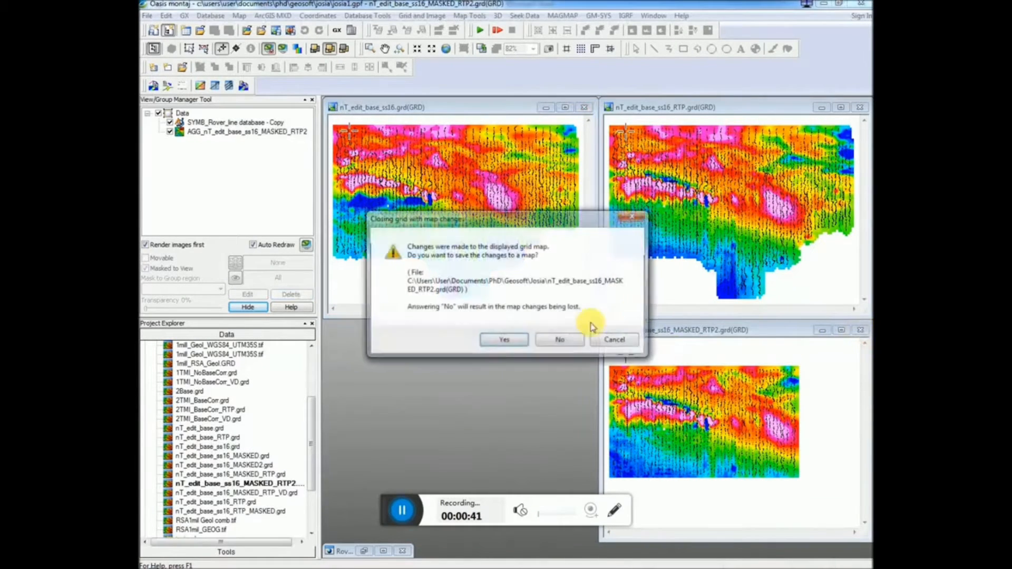
{"action": "left_click", "coordinate": [560, 339]}
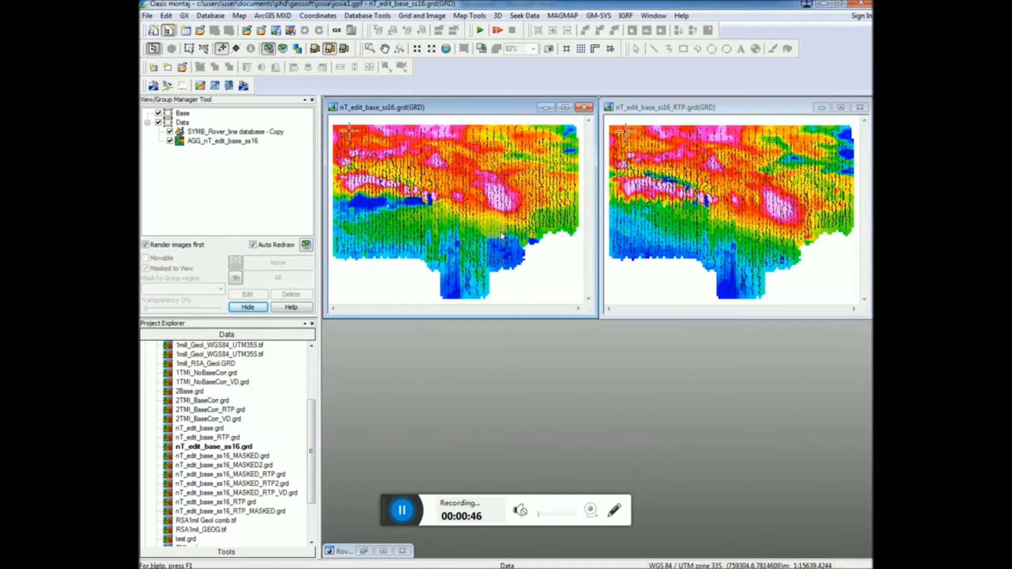
- Inspect the jagged southern edge of the nT_edit_base_ss16_RTP grid up close and return to the full map extent
{"action": "left_click", "coordinate": [728, 112]}
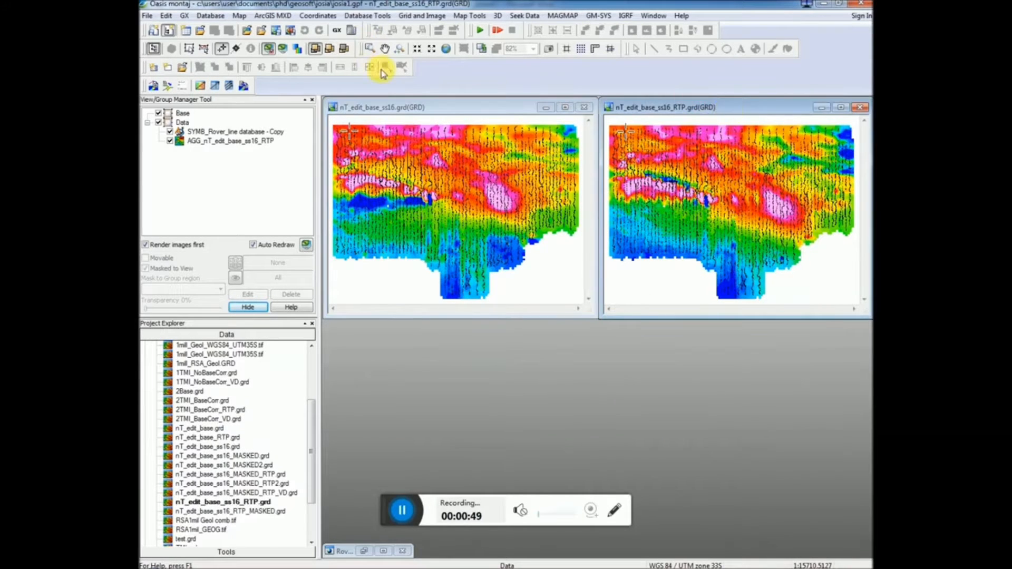
{"action": "left_click", "coordinate": [370, 49]}
{"action": "left_click_drag", "start_coordinate": [644, 217], "coordinate": [685, 257]}
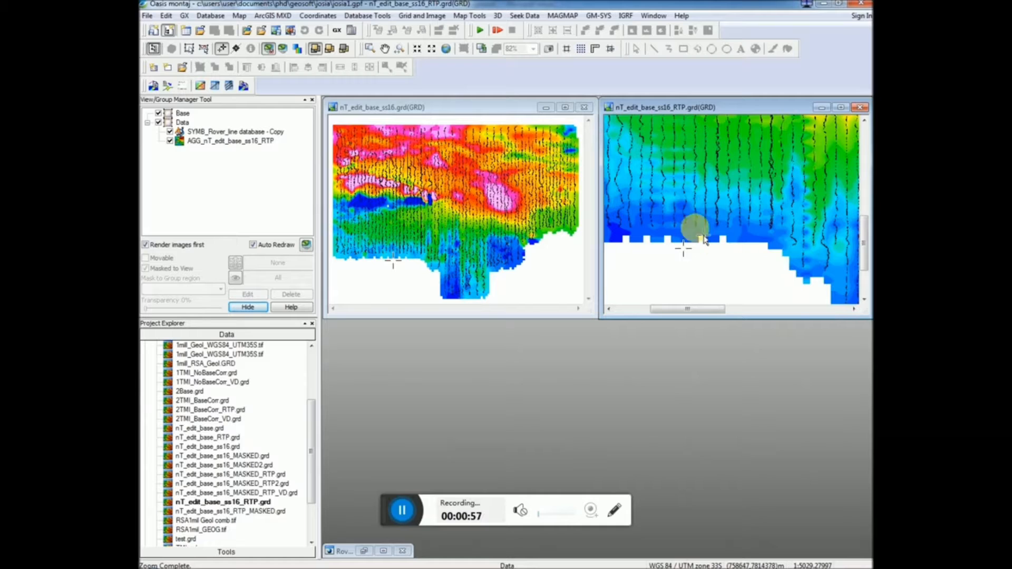
{"action": "right_click", "coordinate": [672, 220]}
{"action": "left_click", "coordinate": [637, 108]}
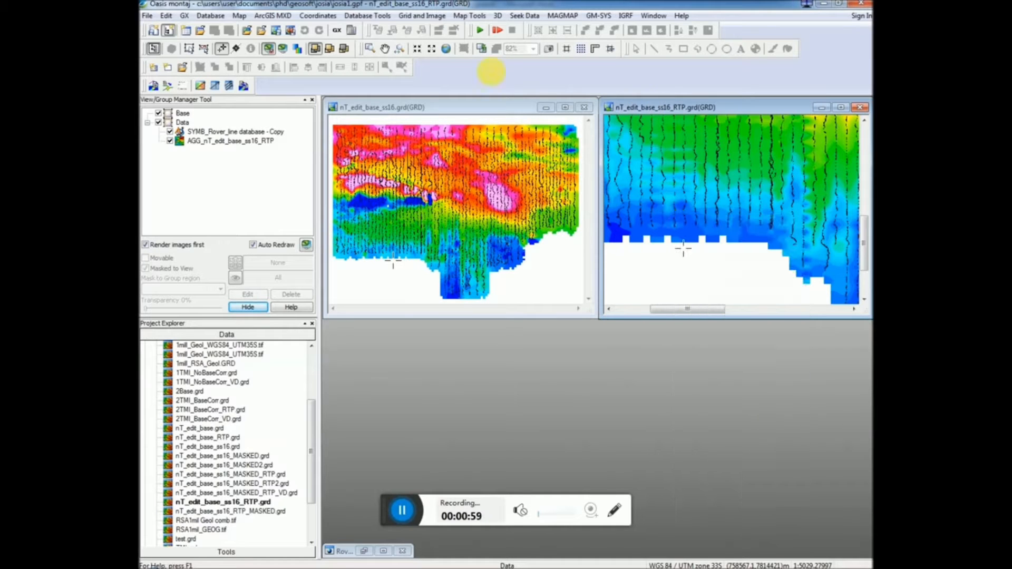
{"action": "left_click", "coordinate": [446, 49]}
- Open Rover_line database.gdb from the project, enlarge its data table over the profile area and select the nT_edit_base channel
{"action": "left_click_drag", "start_coordinate": [315, 441], "coordinate": [279, 354]}
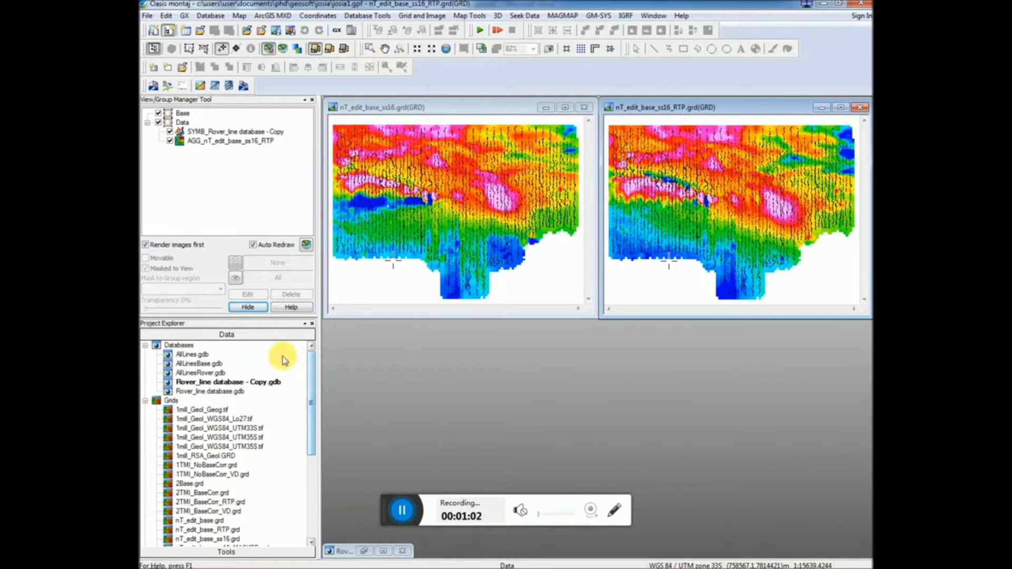
{"action": "double_click", "coordinate": [224, 392]}
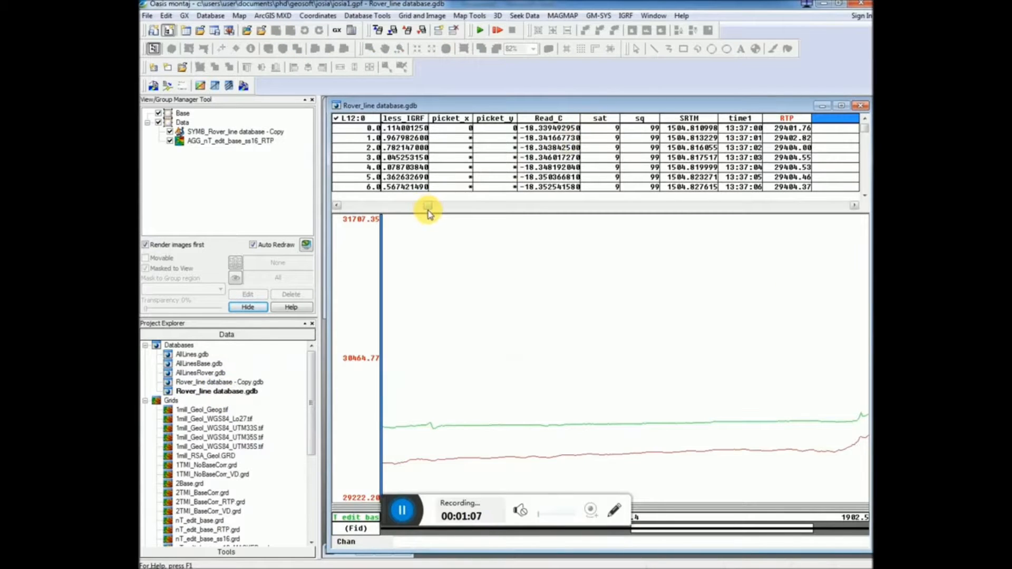
{"action": "left_click_drag", "start_coordinate": [437, 221], "coordinate": [394, 491]}
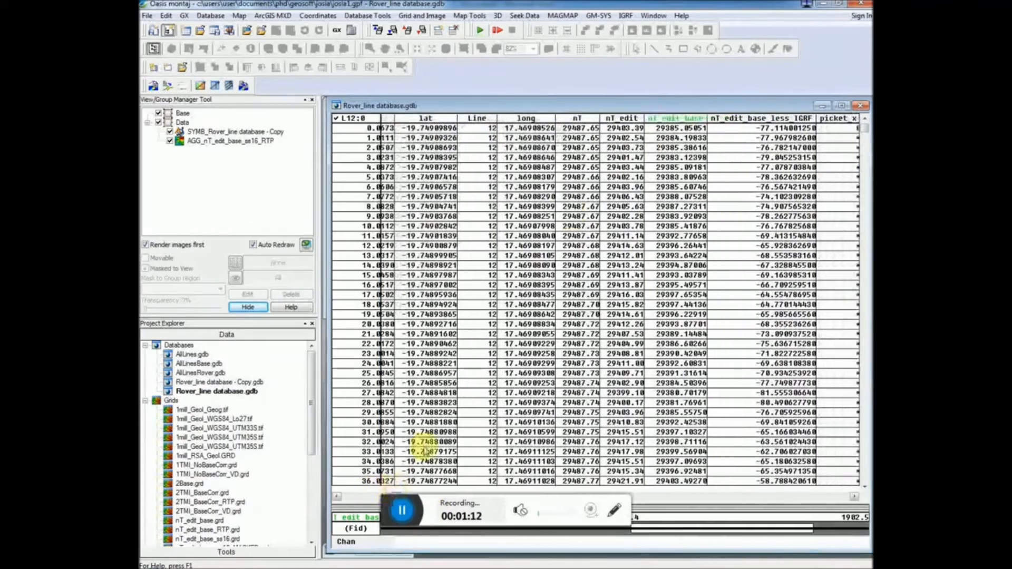
{"action": "left_click", "coordinate": [665, 120]}
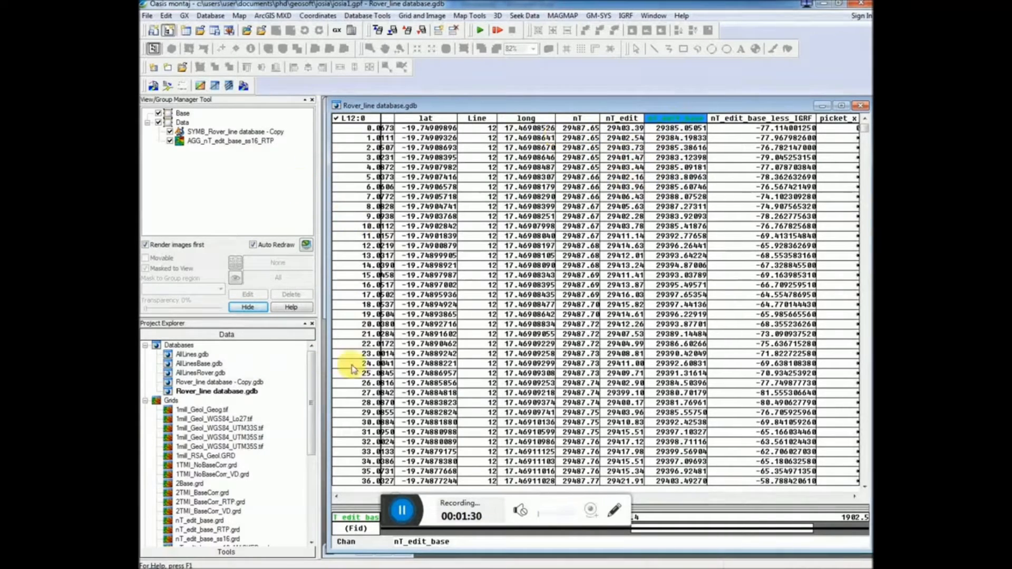
- Delete Rover_line database - Copy.gdb from the project's databases
{"action": "left_click", "coordinate": [238, 383]}
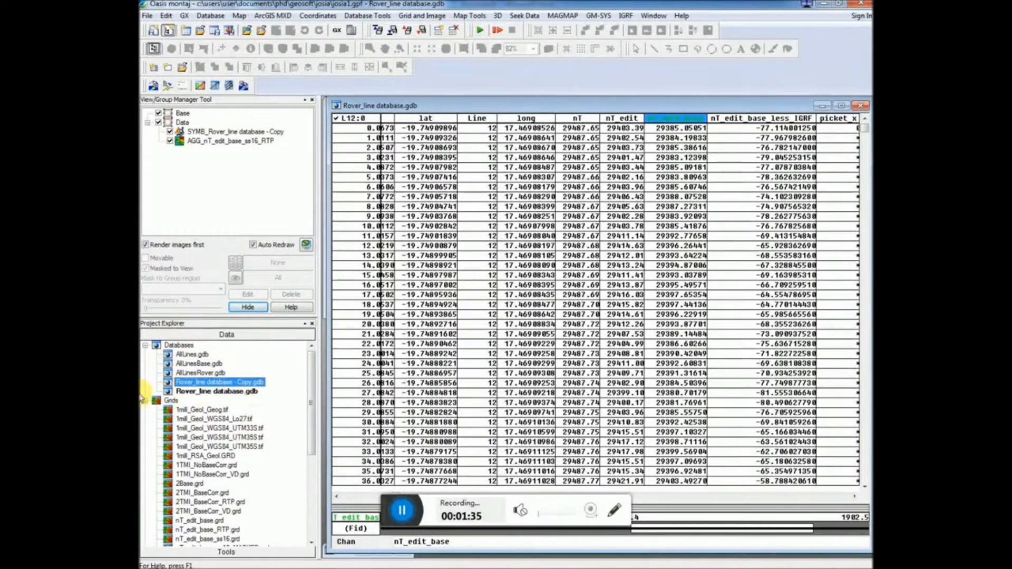
{"action": "right_click", "coordinate": [236, 384]}
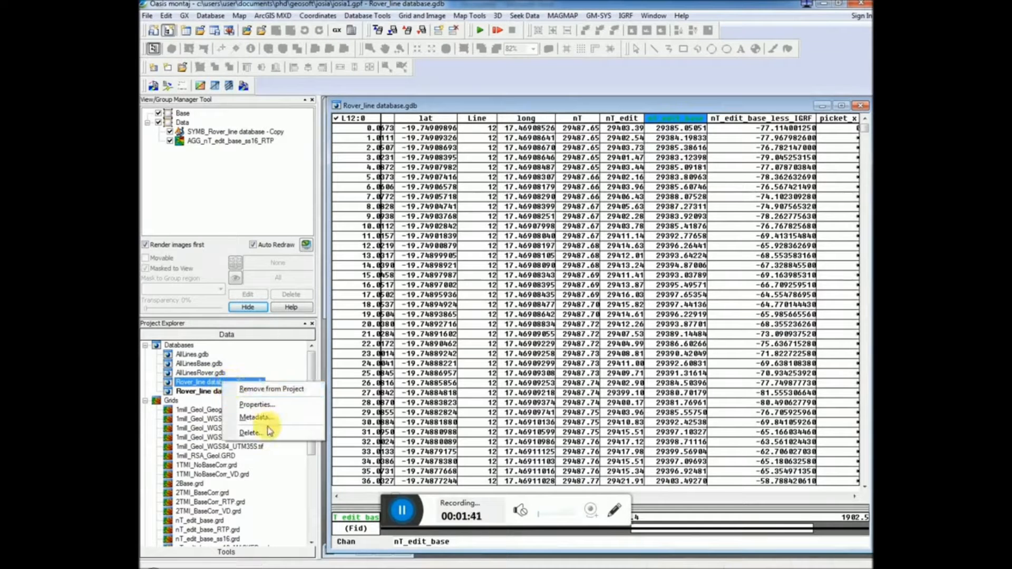
{"action": "left_click", "coordinate": [270, 431]}
{"action": "left_click", "coordinate": [556, 319]}
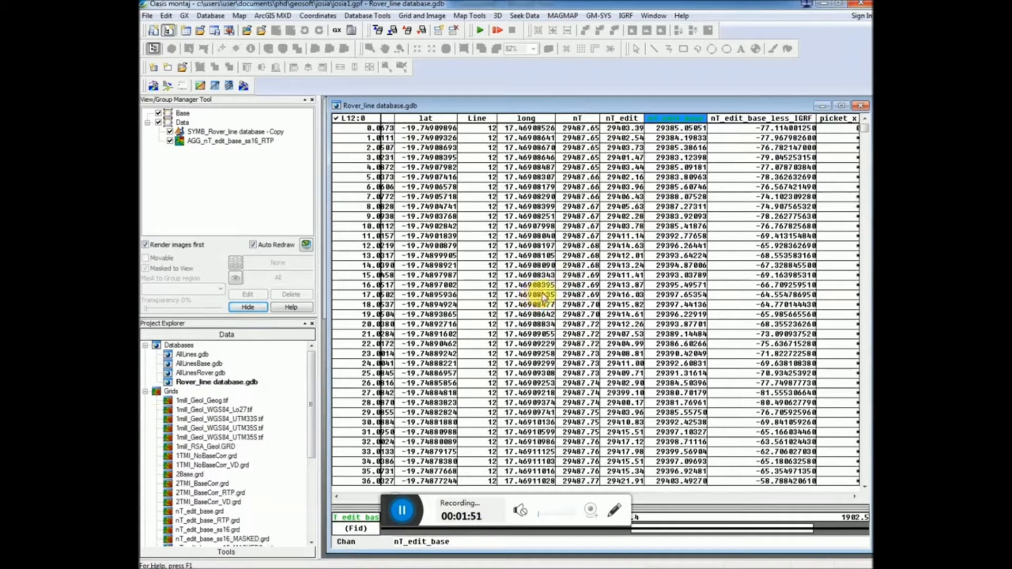
{"action": "left_click", "coordinate": [385, 20]}
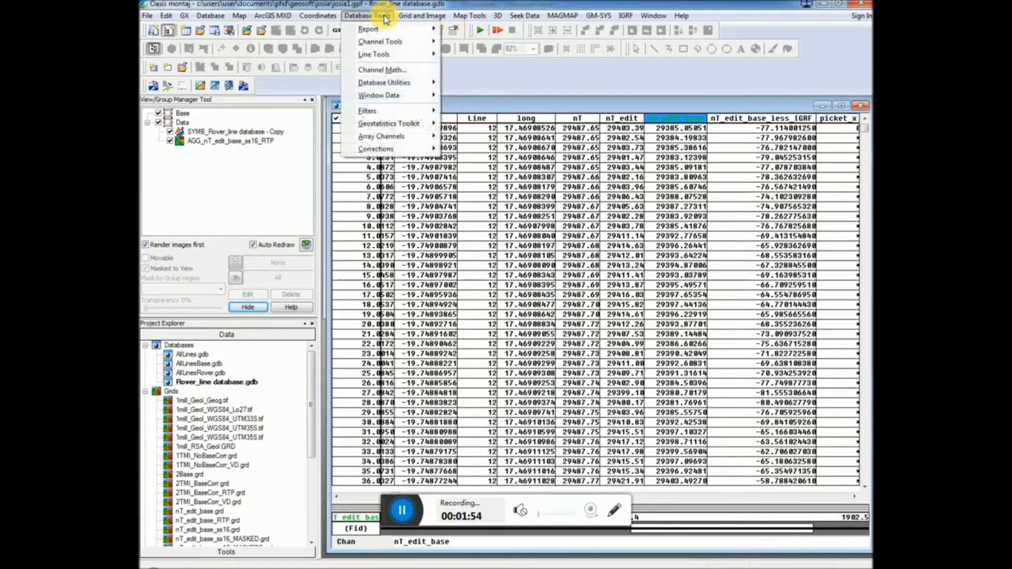
{"action": "mouse_move", "coordinate": [390, 41]}
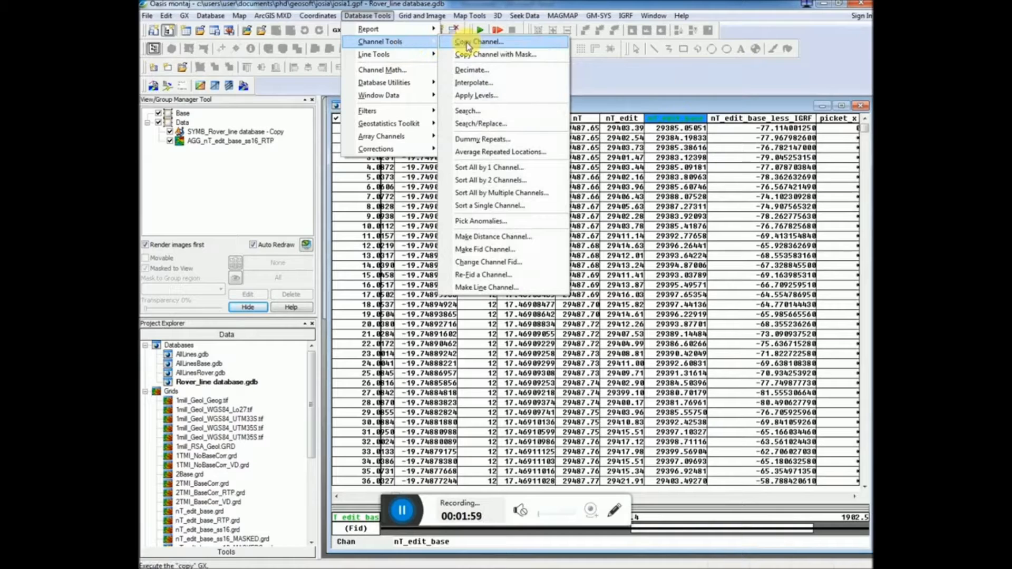
{"action": "mouse_move", "coordinate": [417, 91]}
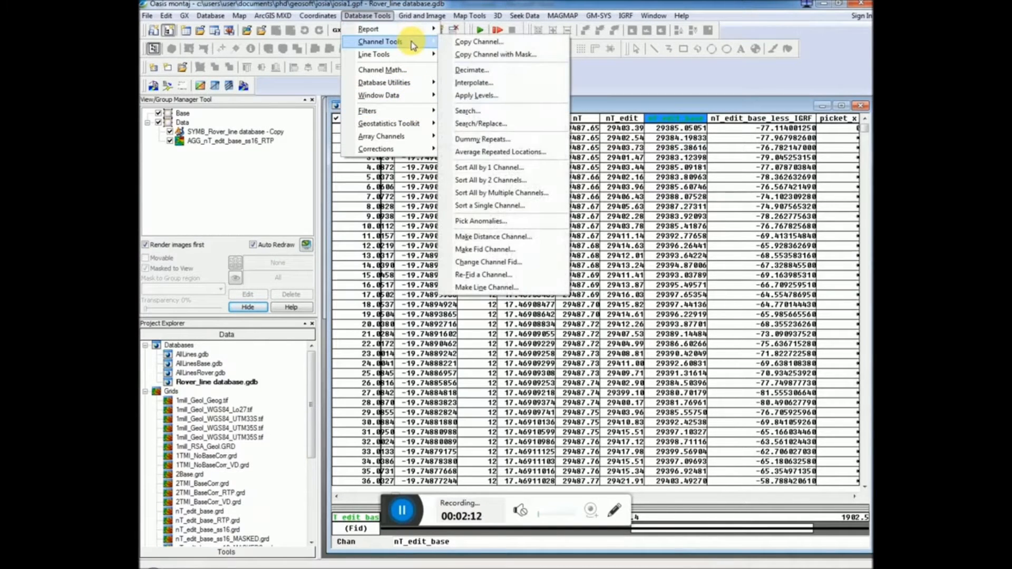
{"action": "left_click", "coordinate": [592, 111]}
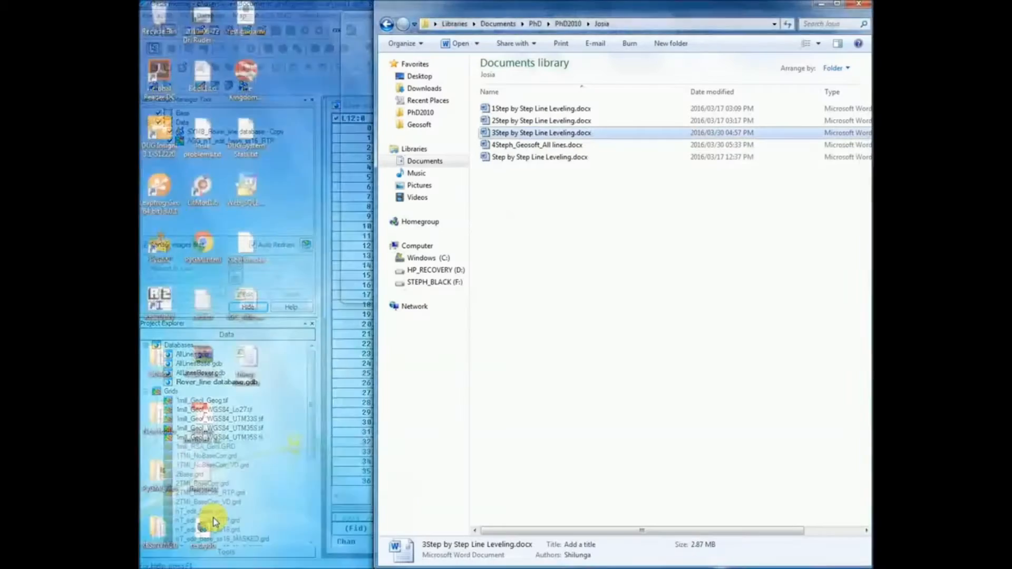
- Switch to Windows Explorer and duplicate Rover_line database.gdb in the survey data subfolder of the Geosoft project folder
{"action": "left_click", "coordinate": [213, 517]}
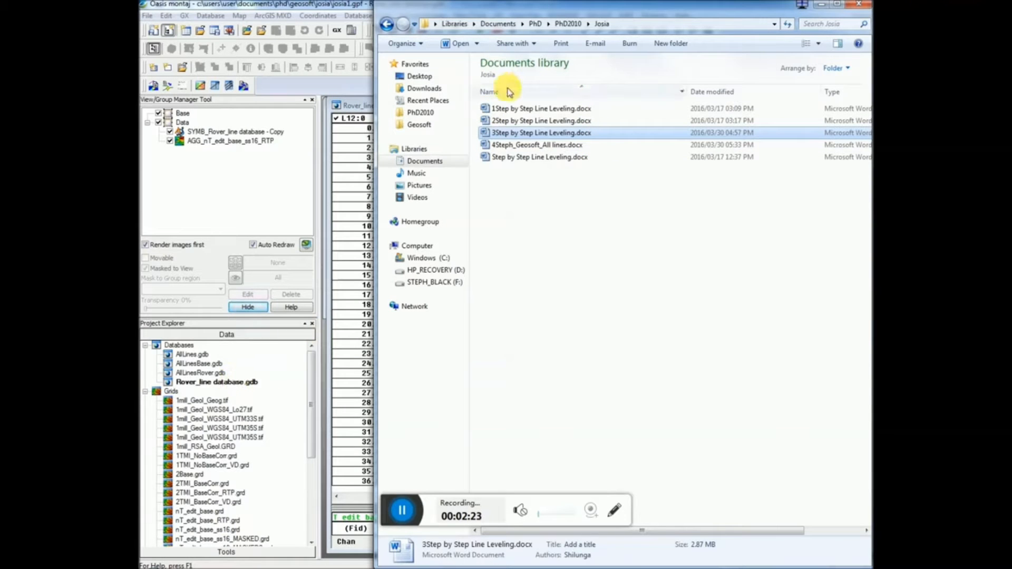
{"action": "left_click", "coordinate": [447, 125]}
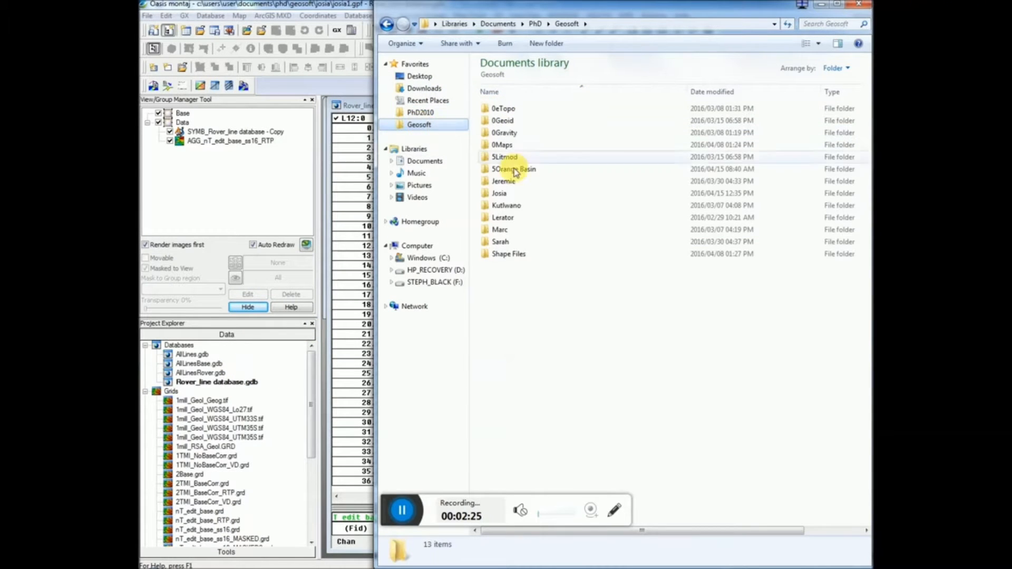
{"action": "double_click", "coordinate": [501, 198]}
{"action": "double_click", "coordinate": [498, 108]}
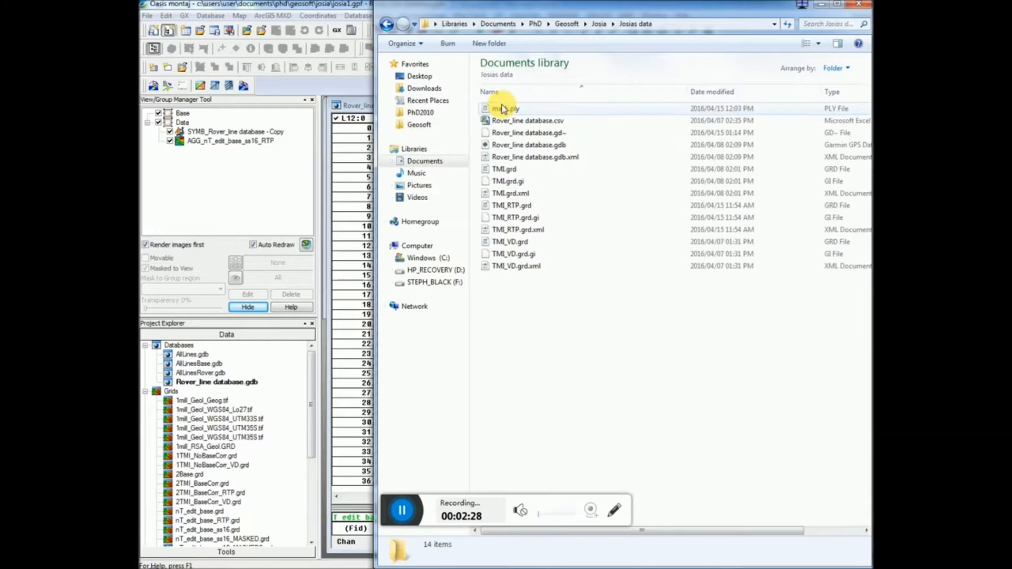
{"action": "left_click", "coordinate": [553, 149]}
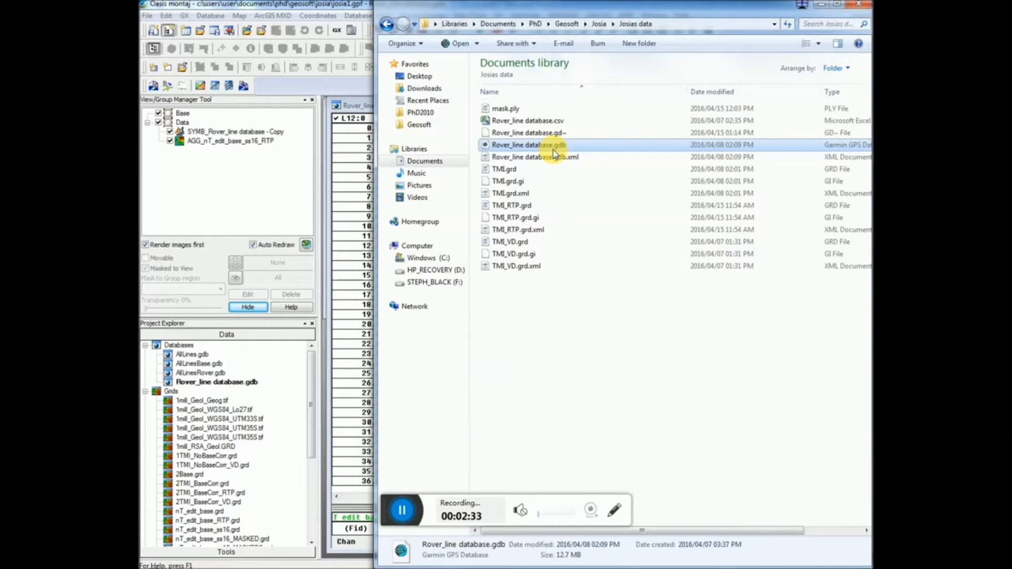
{"action": "key", "text": "ctrl+c"}
{"action": "key", "text": "ctrl+v"}
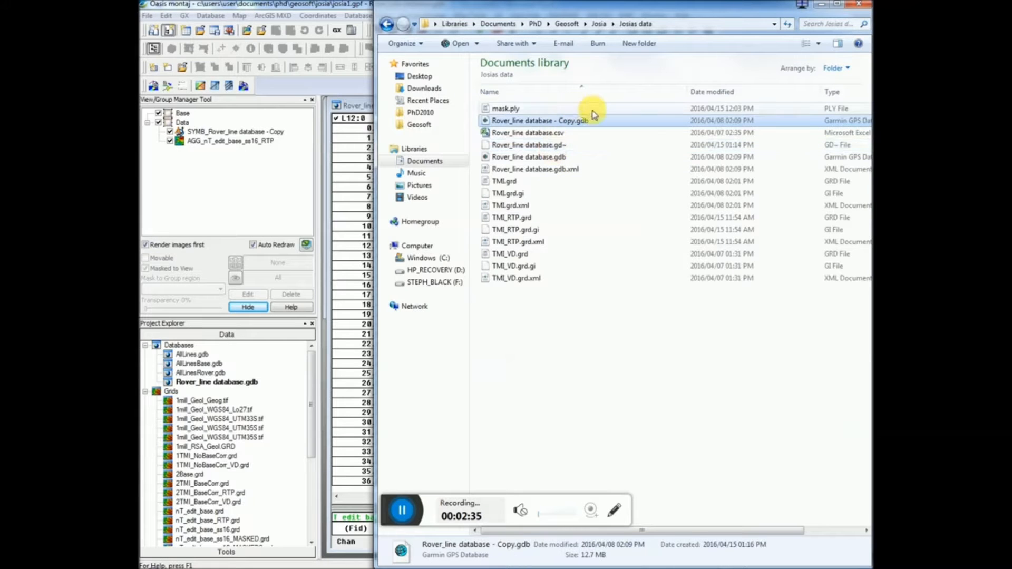
- Switch back to Oasis montaj and add Rover_line database - Copy.gdb to the project's databases
{"action": "left_click", "coordinate": [296, 5]}
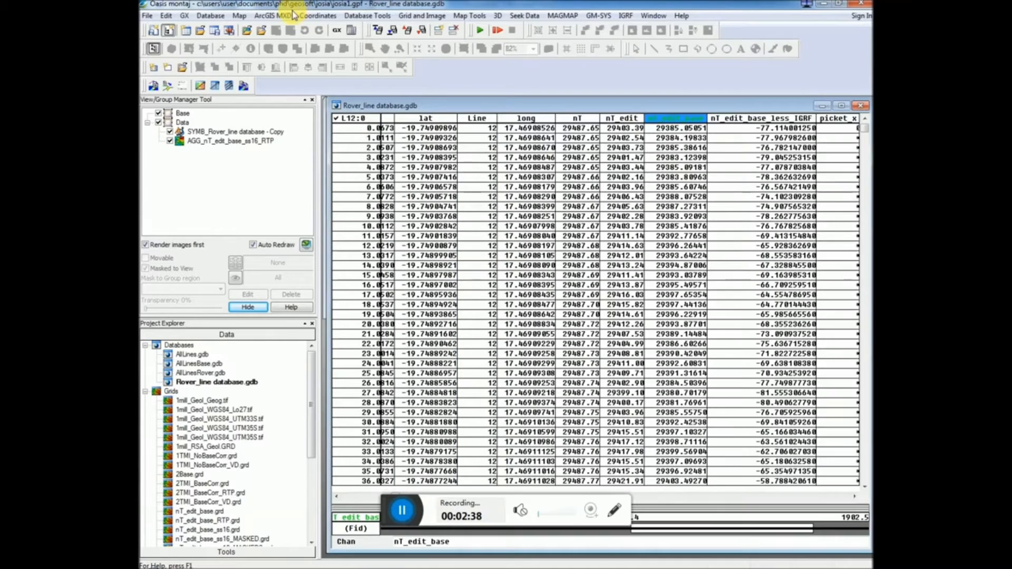
{"action": "right_click", "coordinate": [184, 345]}
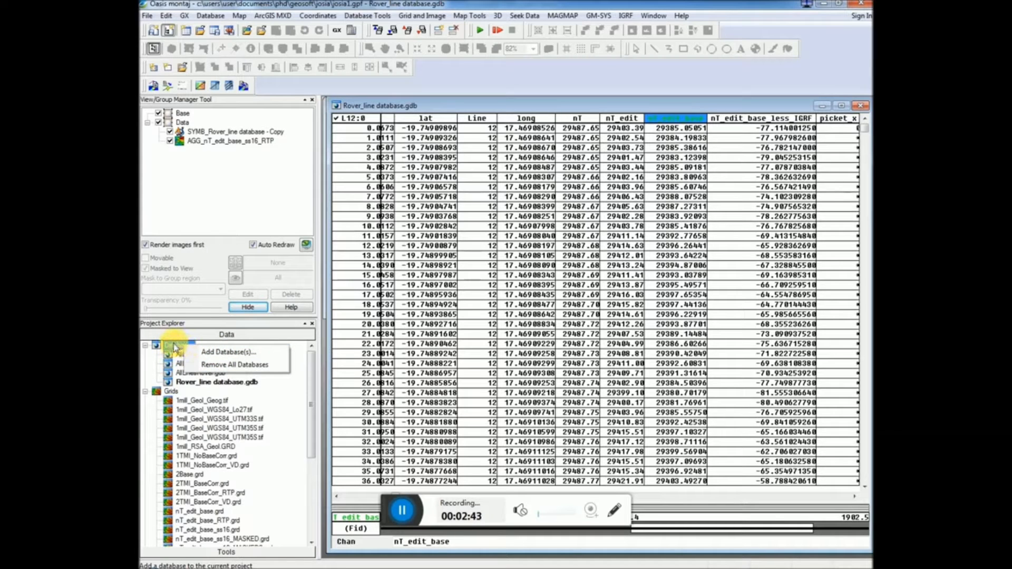
{"action": "left_click", "coordinate": [208, 352]}
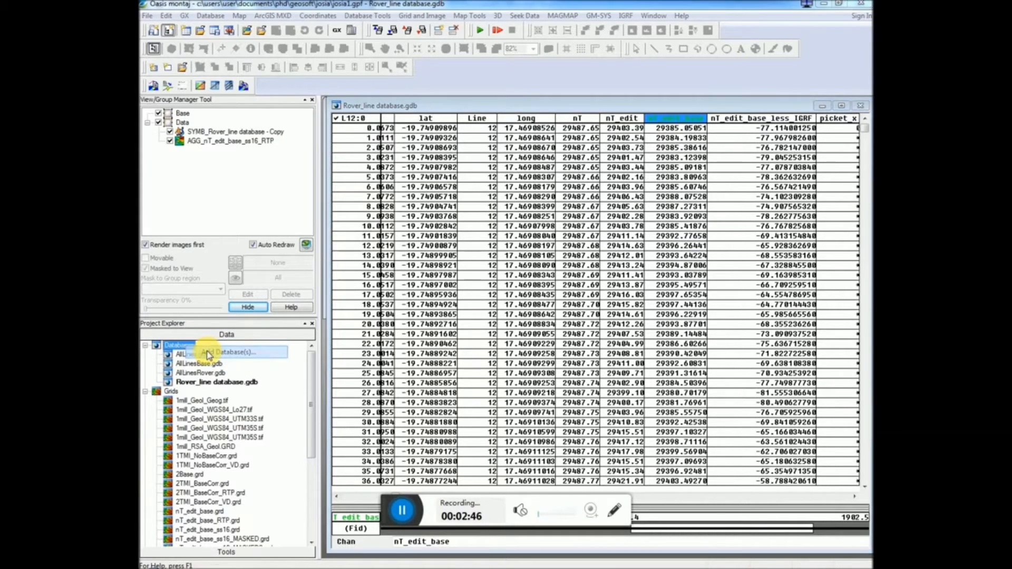
{"action": "double_click", "coordinate": [371, 197]}
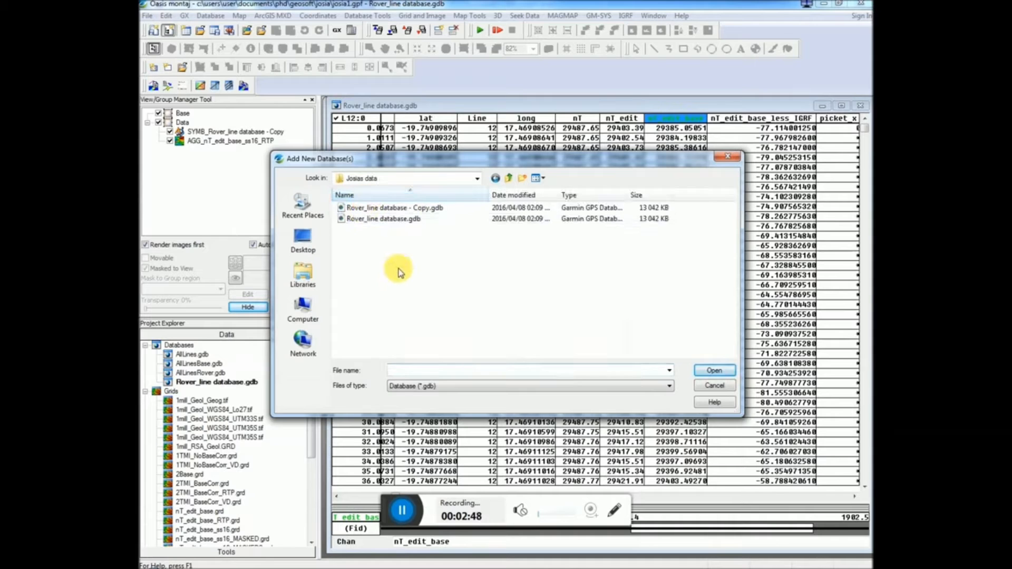
{"action": "left_click", "coordinate": [422, 211]}
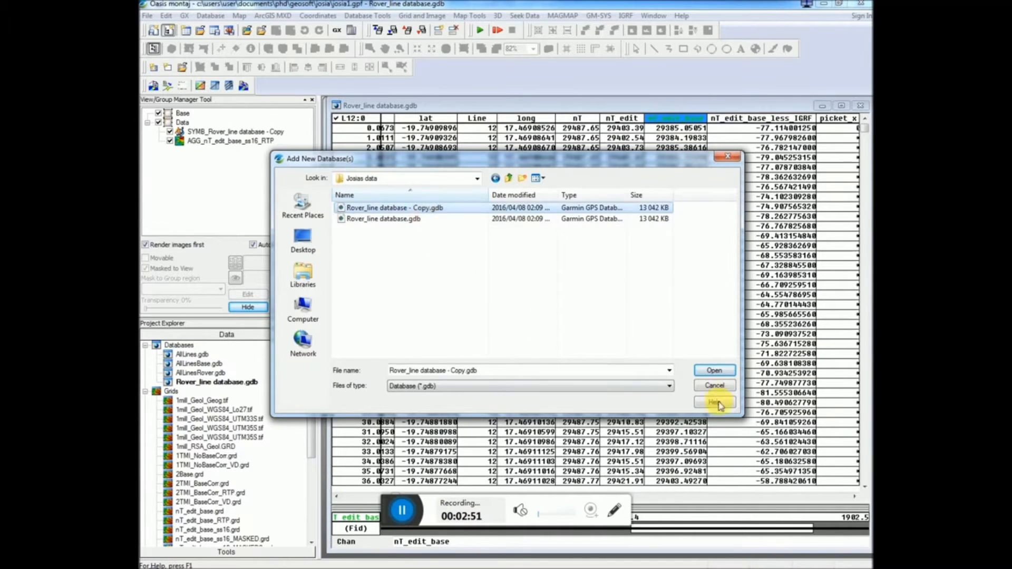
{"action": "left_click", "coordinate": [714, 371]}
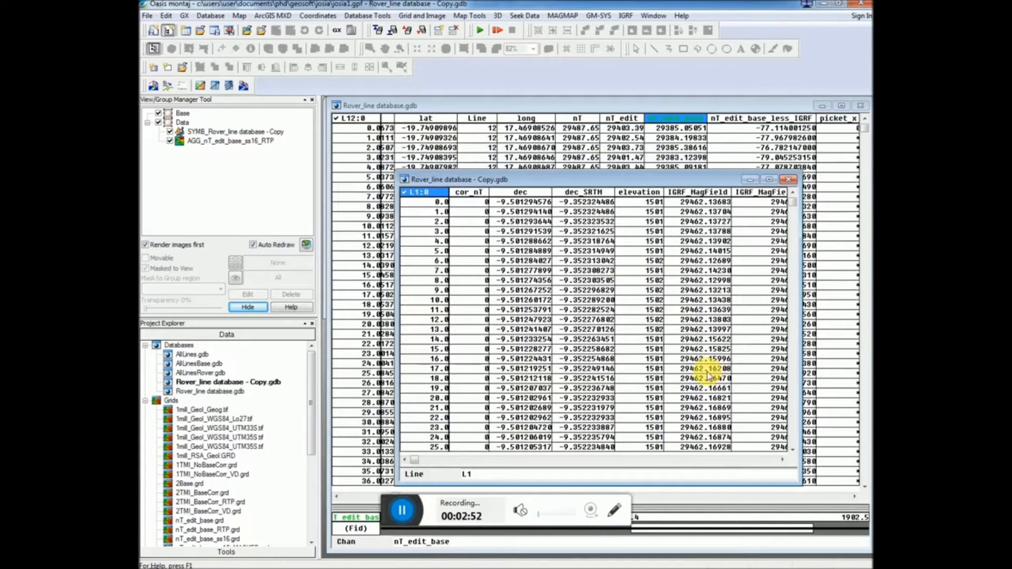
- Maximize the copied database's window and select its nT_edit_base channel
{"action": "left_click", "coordinate": [769, 180]}
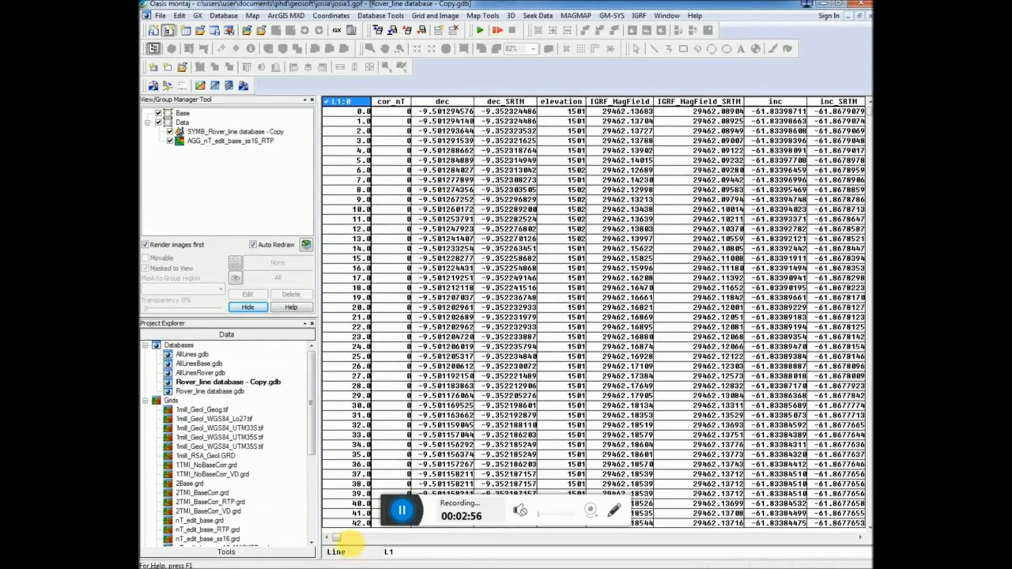
{"action": "left_click_drag", "start_coordinate": [335, 538], "coordinate": [386, 537]}
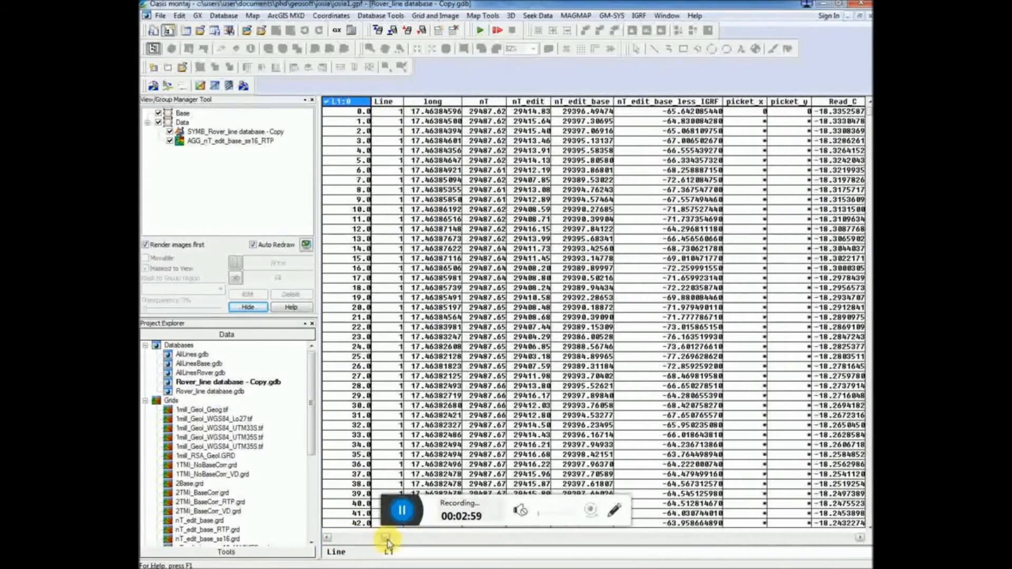
{"action": "left_click", "coordinate": [572, 104]}
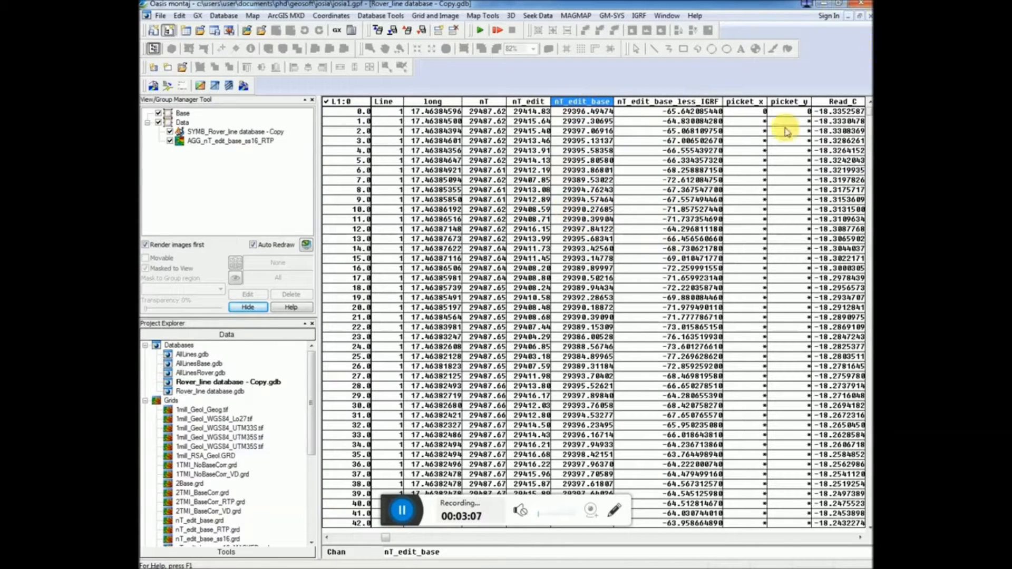
- Set up a rectangular plot mask for the nT_edit_base_ss16_RTP grid, with output file mask4.ply and the Inclusive option
{"action": "left_click", "coordinate": [849, 18]}
{"action": "left_click", "coordinate": [833, 107]}
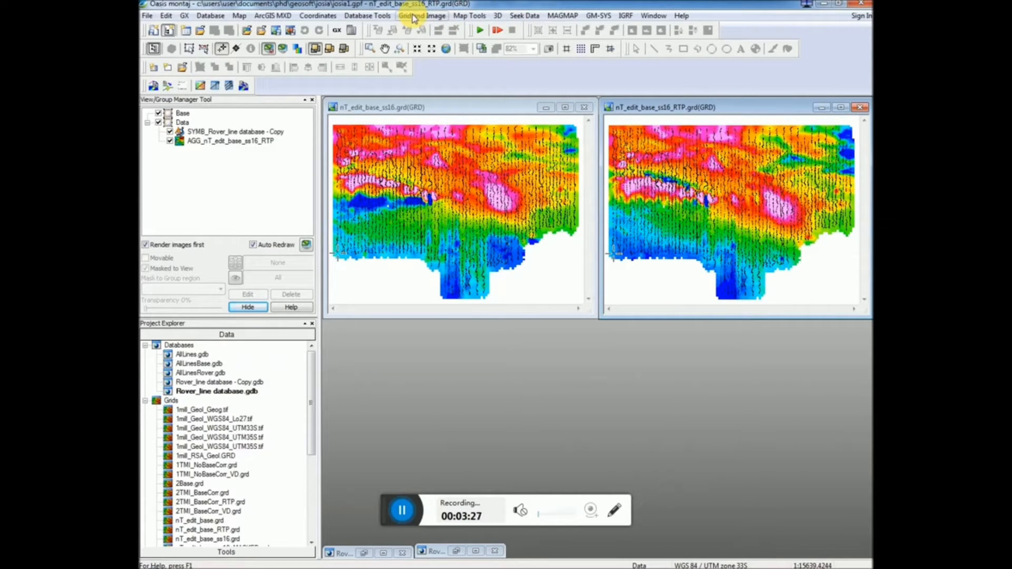
{"action": "left_click", "coordinate": [366, 15]}
{"action": "mouse_move", "coordinate": [404, 98]}
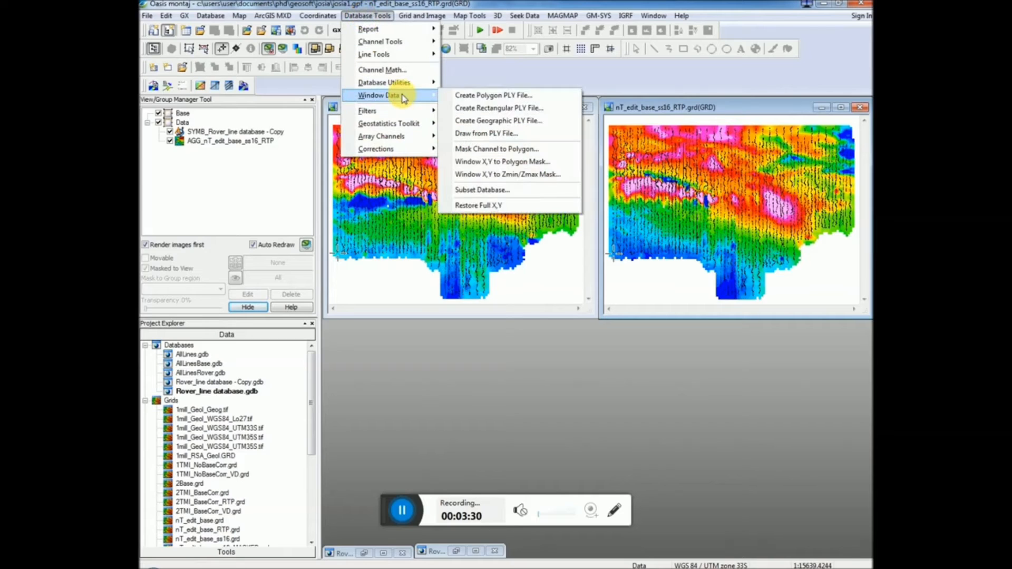
{"action": "left_click", "coordinate": [501, 112]}
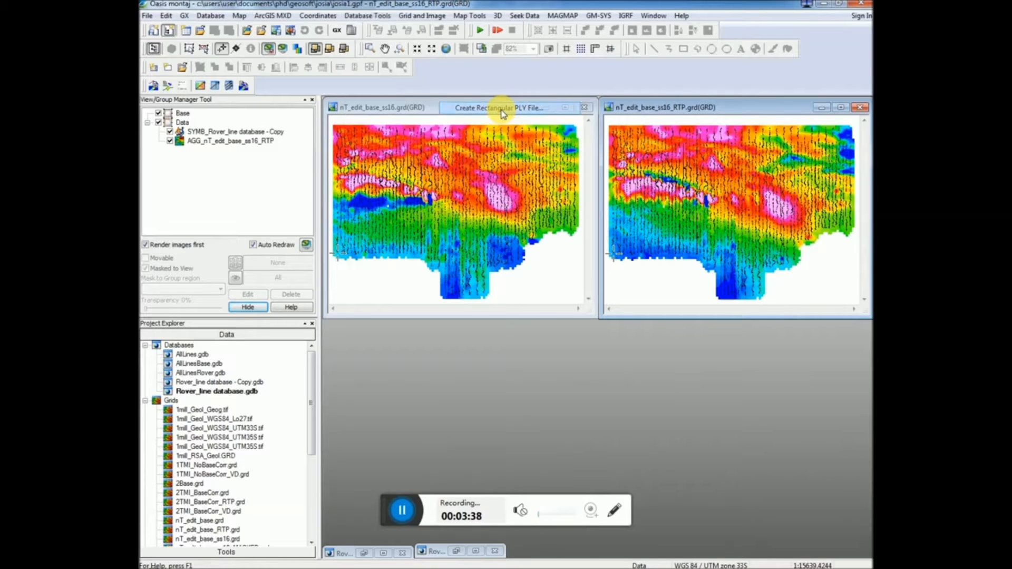
{"action": "left_click_drag", "start_coordinate": [557, 274], "coordinate": [556, 280]}
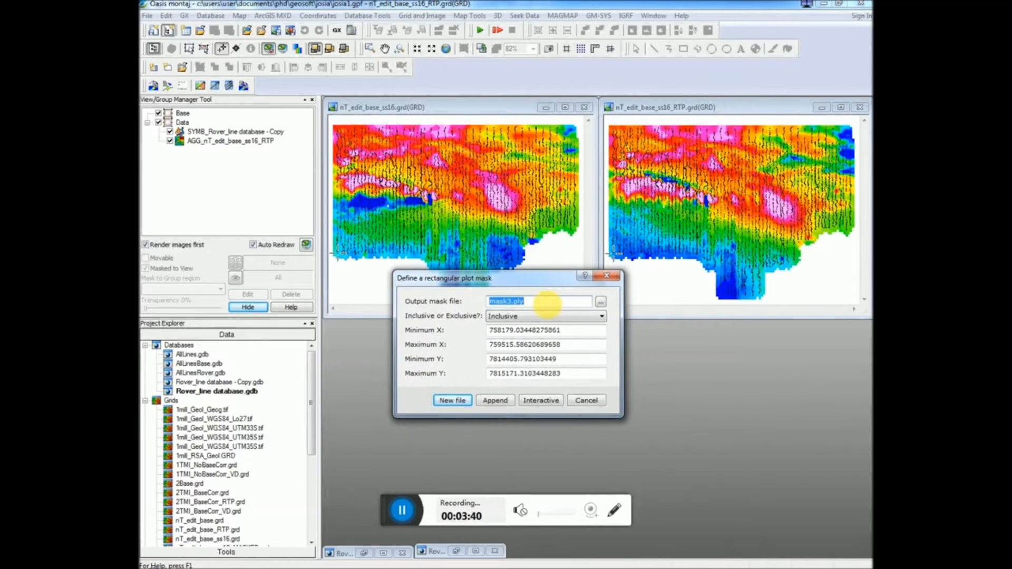
{"action": "left_click", "coordinate": [601, 303]}
{"action": "left_click_drag", "start_coordinate": [598, 280], "coordinate": [572, 202]}
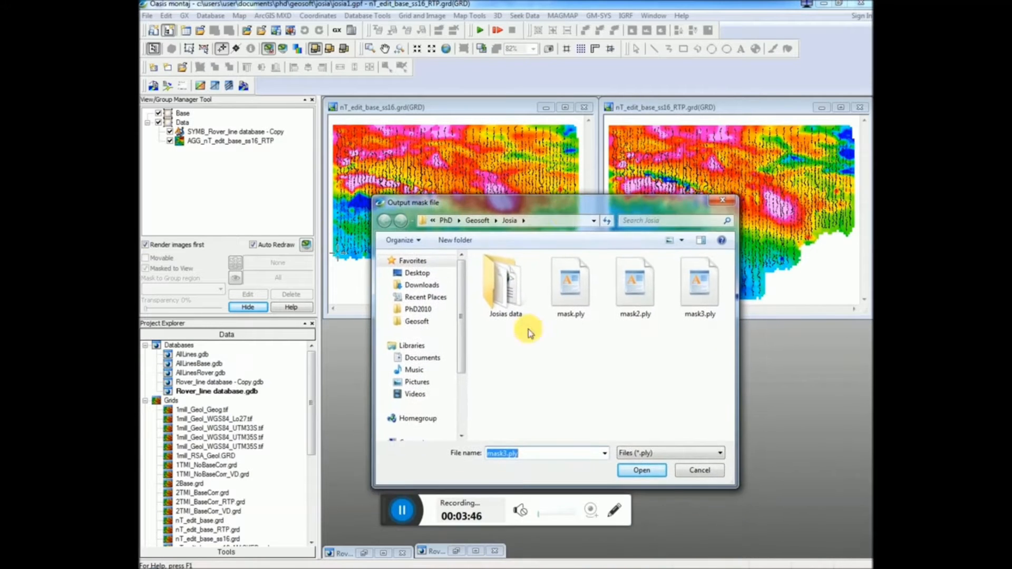
{"action": "left_click", "coordinate": [505, 453]}
{"action": "type", "text": "4"}
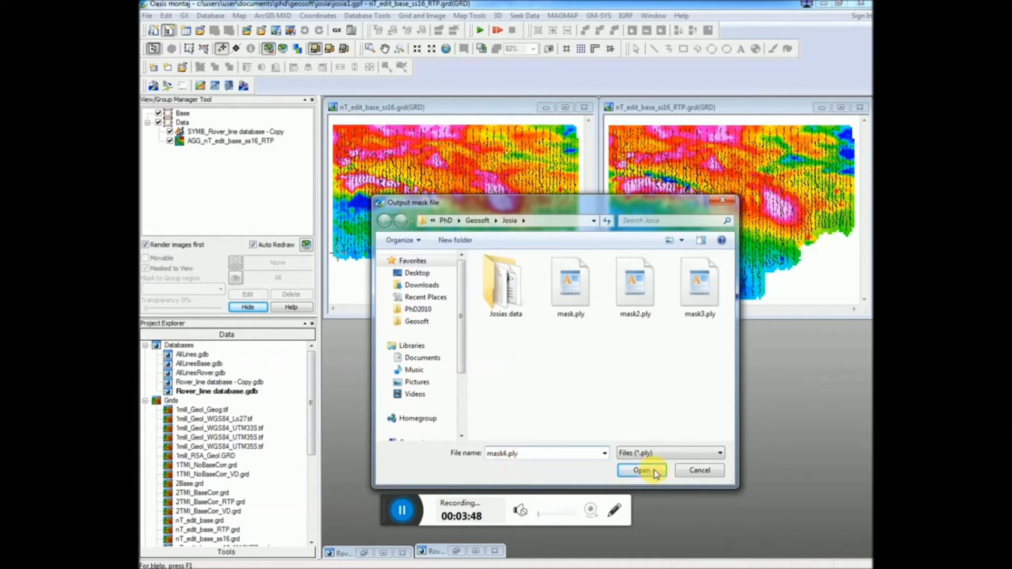
{"action": "left_click", "coordinate": [641, 471]}
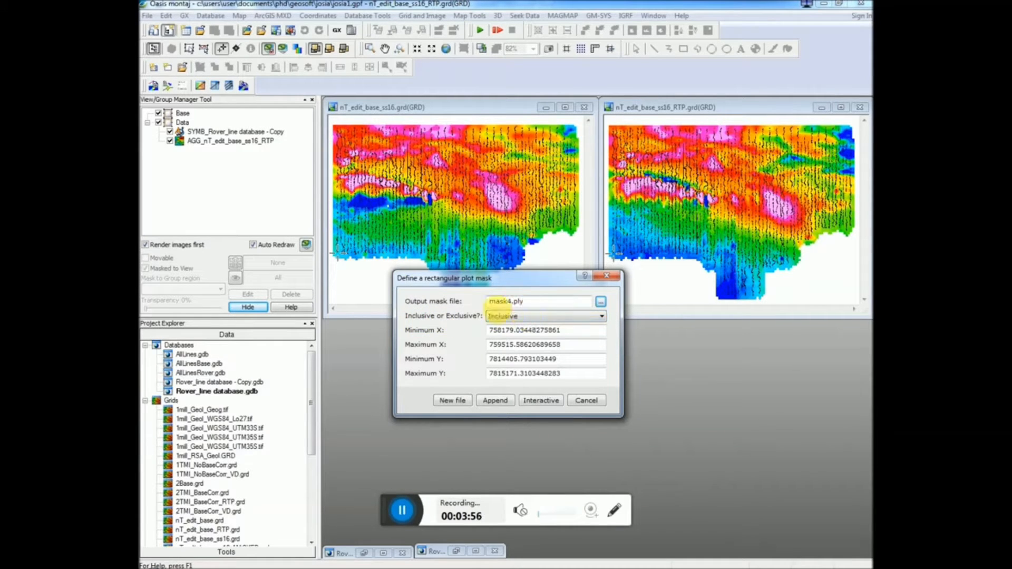
{"action": "left_click", "coordinate": [514, 316]}
{"action": "left_click", "coordinate": [516, 324]}
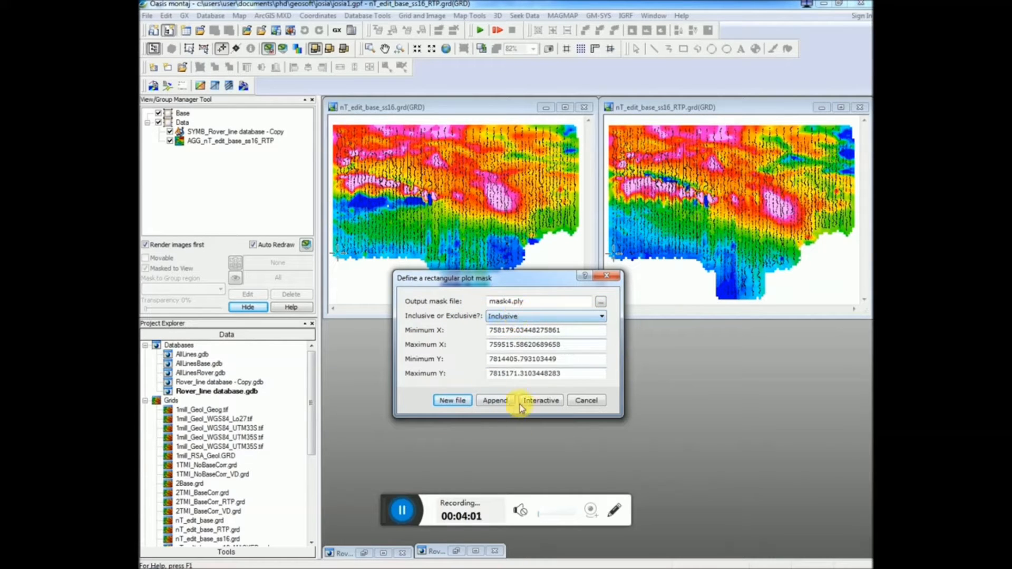
- Try an interactive mask rectangle from X about 756524 to 756851 and Y about 7814542 to 7814683
{"action": "left_click", "coordinate": [541, 401]}
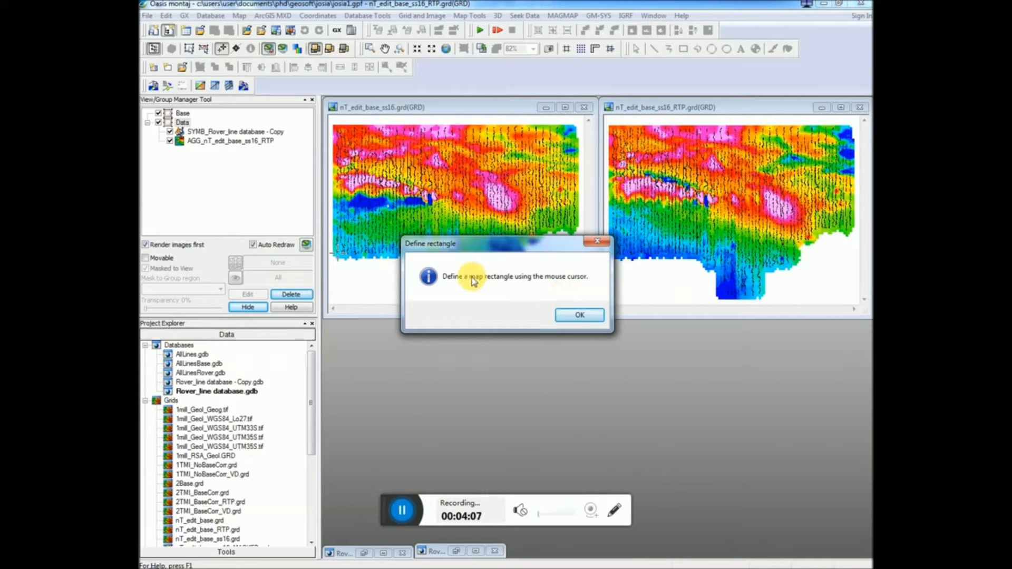
{"action": "left_click", "coordinate": [579, 316]}
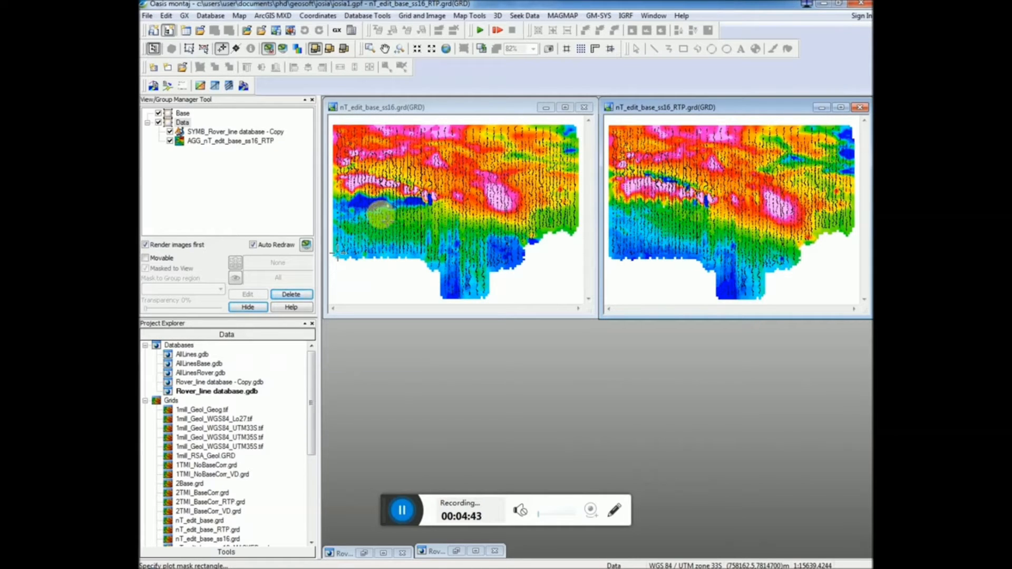
{"action": "left_click_drag", "start_coordinate": [380, 215], "coordinate": [428, 234]}
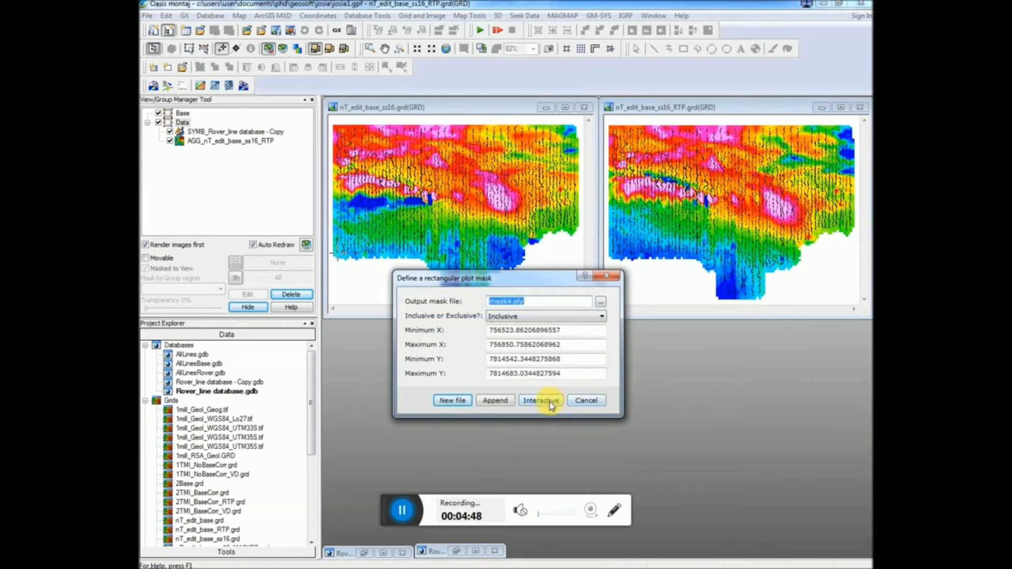
- Redraw the mask rectangle on the RTP grid, X about 758506–758903 and Y about 7814406–7814671, and save it as a new mask4.ply
{"action": "left_click", "coordinate": [550, 403]}
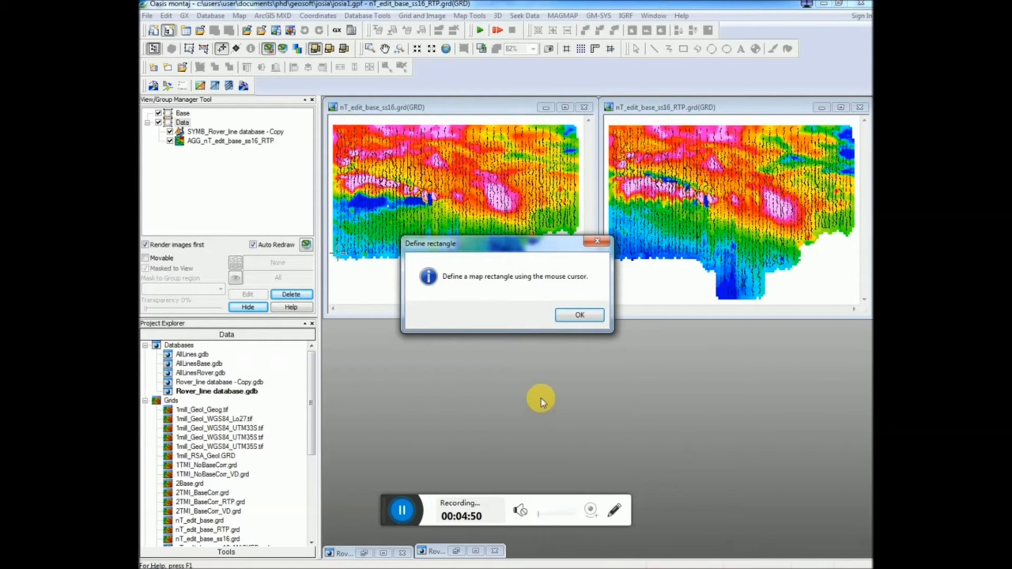
{"action": "left_click", "coordinate": [580, 315]}
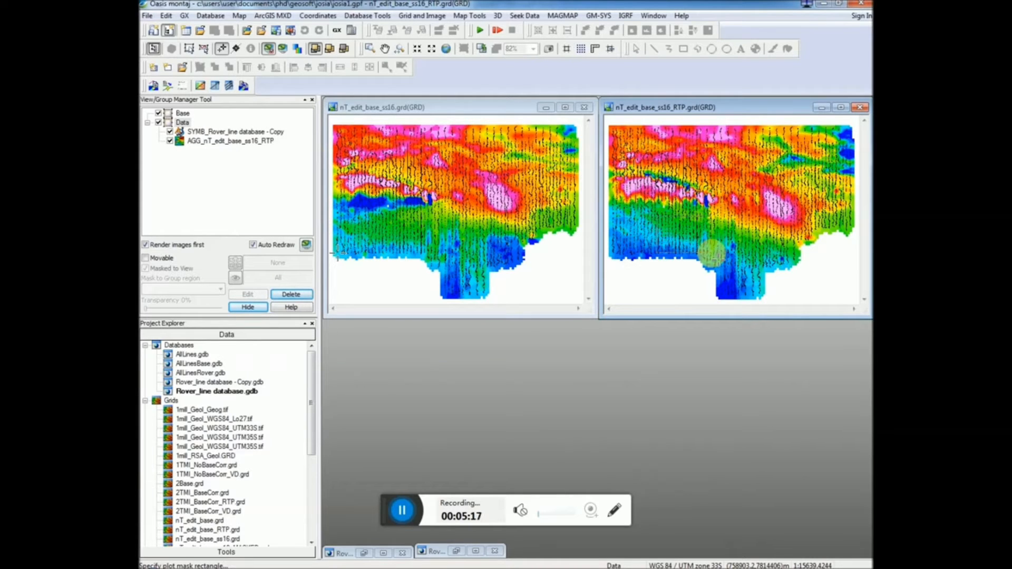
{"action": "left_click_drag", "start_coordinate": [711, 254], "coordinate": [711, 254]}
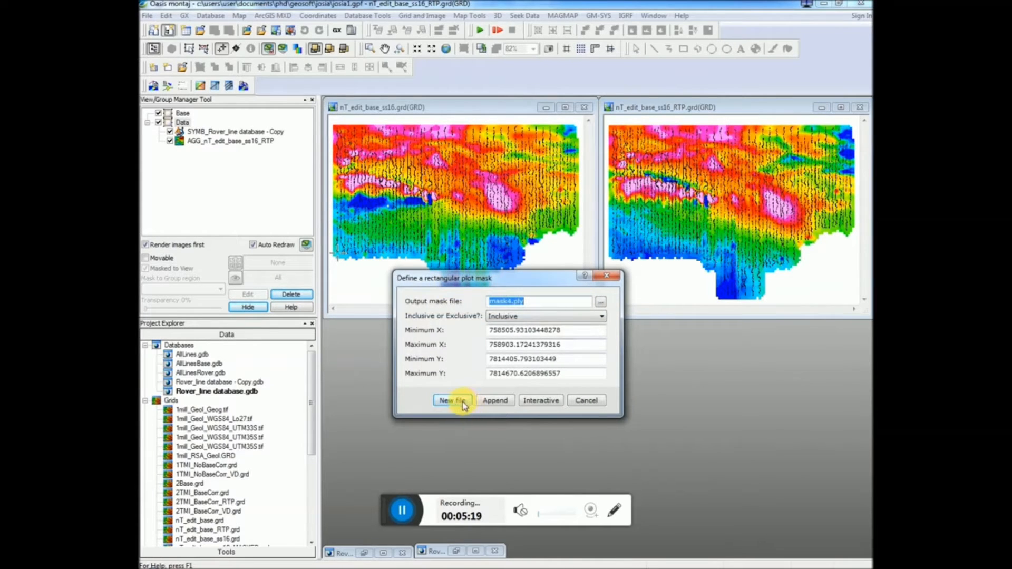
{"action": "left_click", "coordinate": [452, 401]}
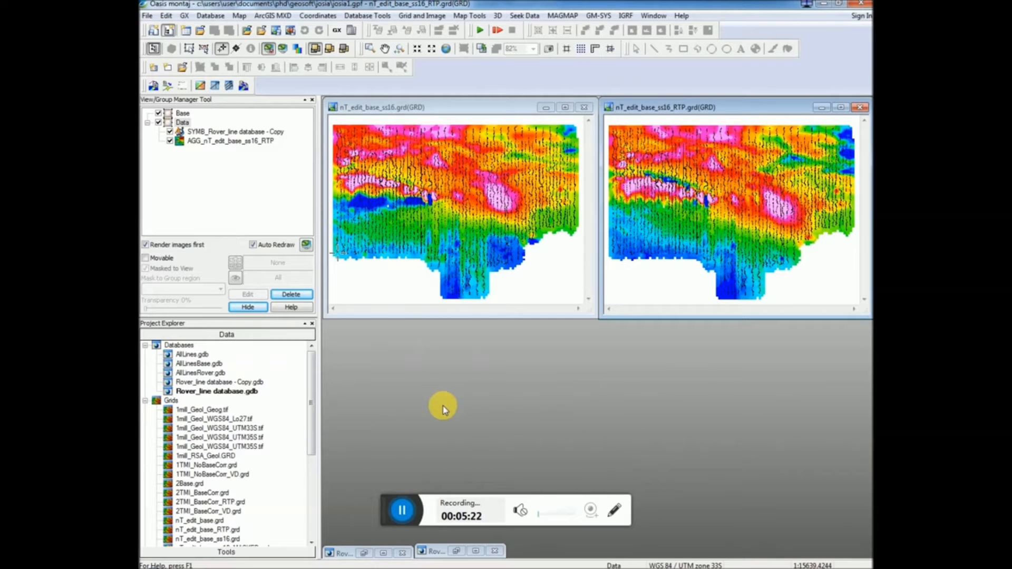
- In Rover_line database - Copy.gdb, mask the nT_edit_base channel to polygon file mask4.ply, dummying values outside it
{"action": "double_click", "coordinate": [237, 381]}
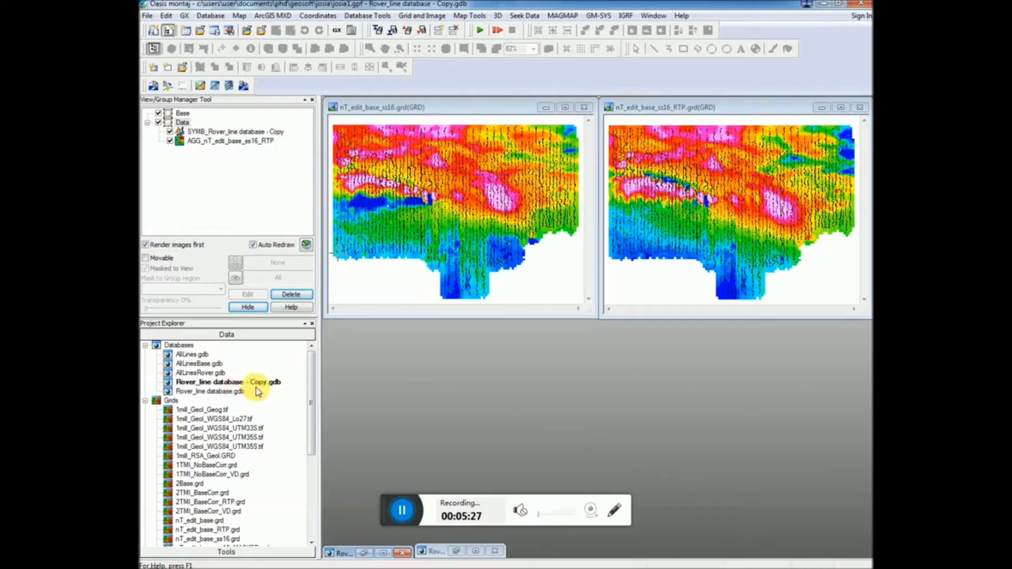
{"action": "left_click", "coordinate": [380, 554]}
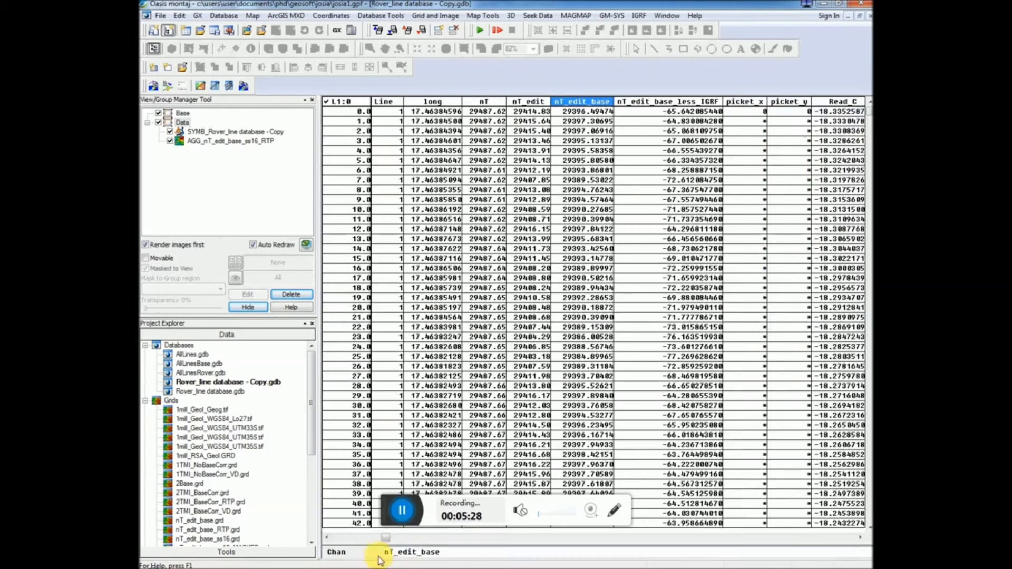
{"action": "left_click", "coordinate": [377, 16]}
{"action": "mouse_move", "coordinate": [410, 94]}
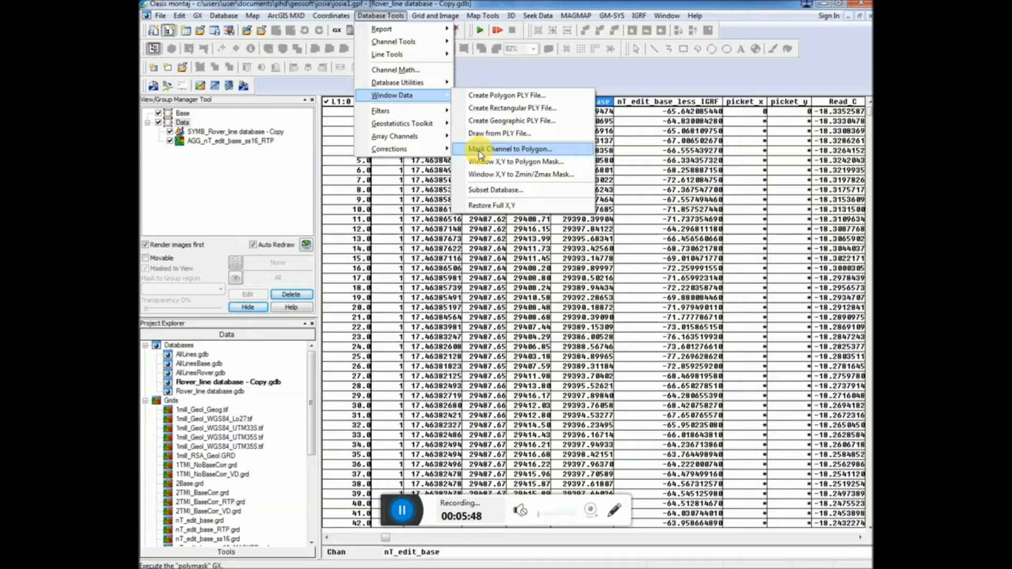
{"action": "left_click", "coordinate": [478, 151]}
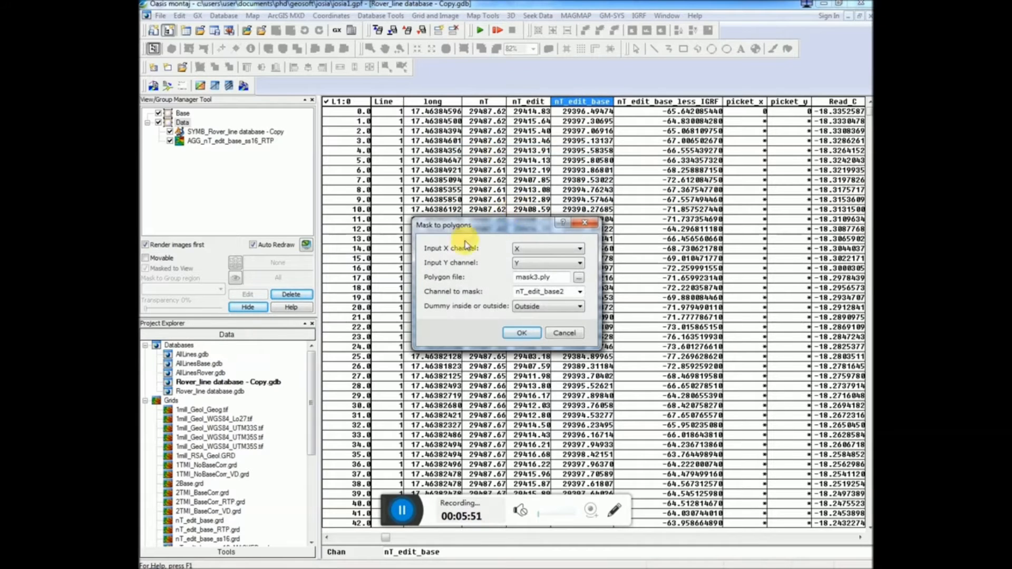
{"action": "left_click", "coordinate": [579, 277]}
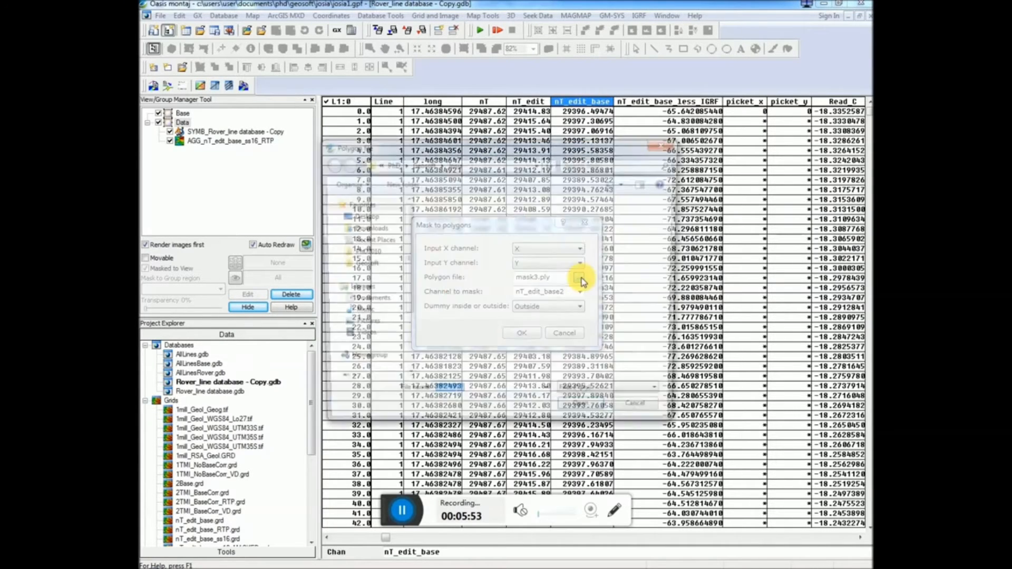
{"action": "double_click", "coordinate": [451, 301]}
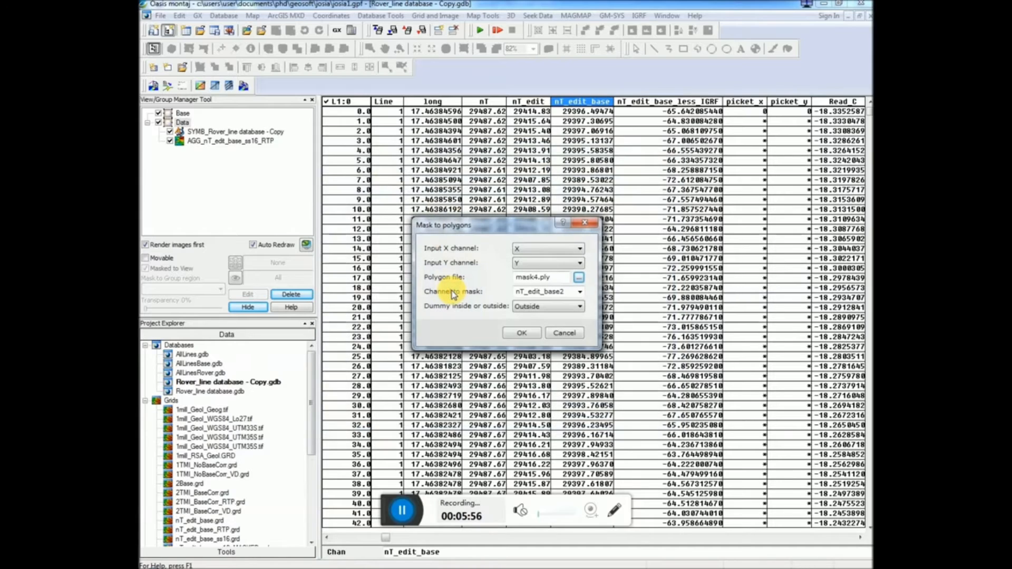
{"action": "left_click", "coordinate": [581, 292]}
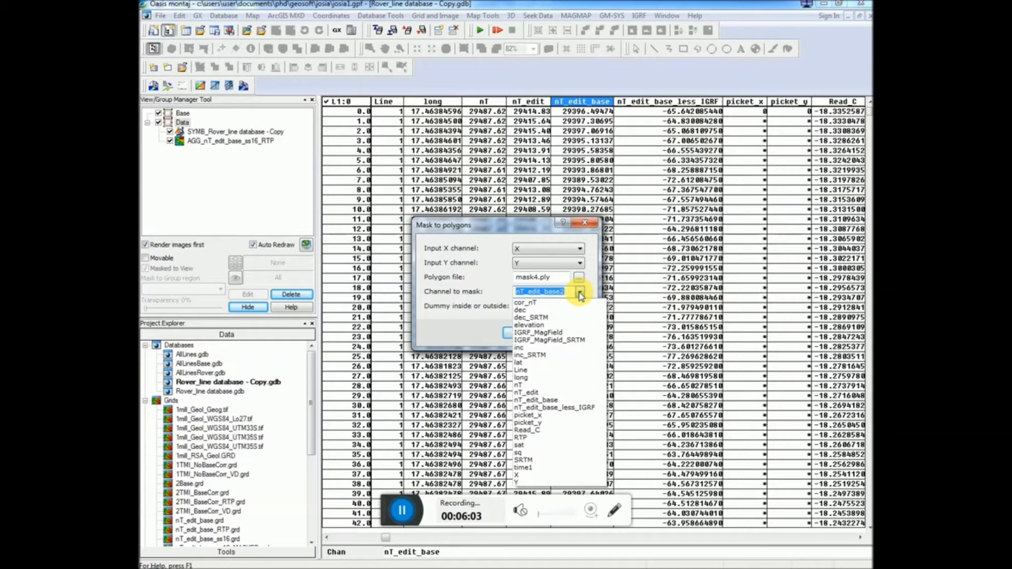
{"action": "left_click", "coordinate": [533, 401]}
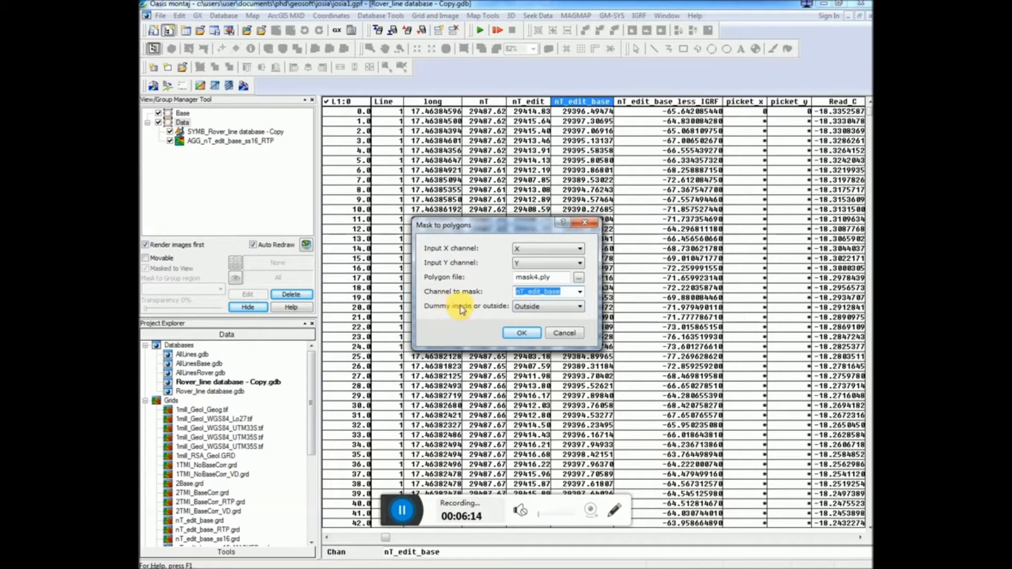
{"action": "left_click", "coordinate": [522, 332]}
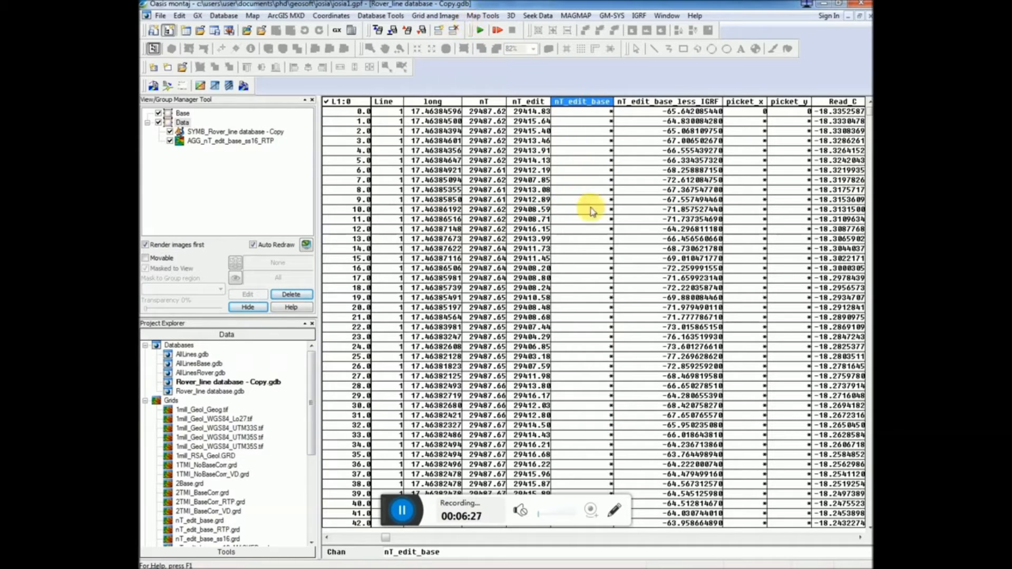
- Grid the masked nT_edit_base channel with Minimum Curvature into a new grid file named nT_edit_base_MASKED.grd
{"action": "left_click", "coordinate": [422, 15]}
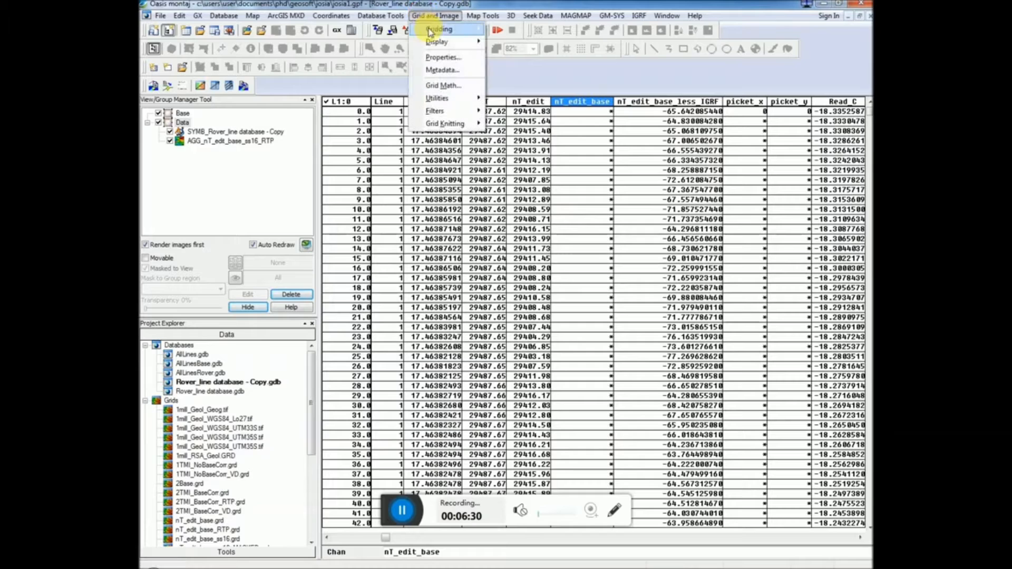
{"action": "mouse_move", "coordinate": [458, 31]}
{"action": "left_click", "coordinate": [523, 31]}
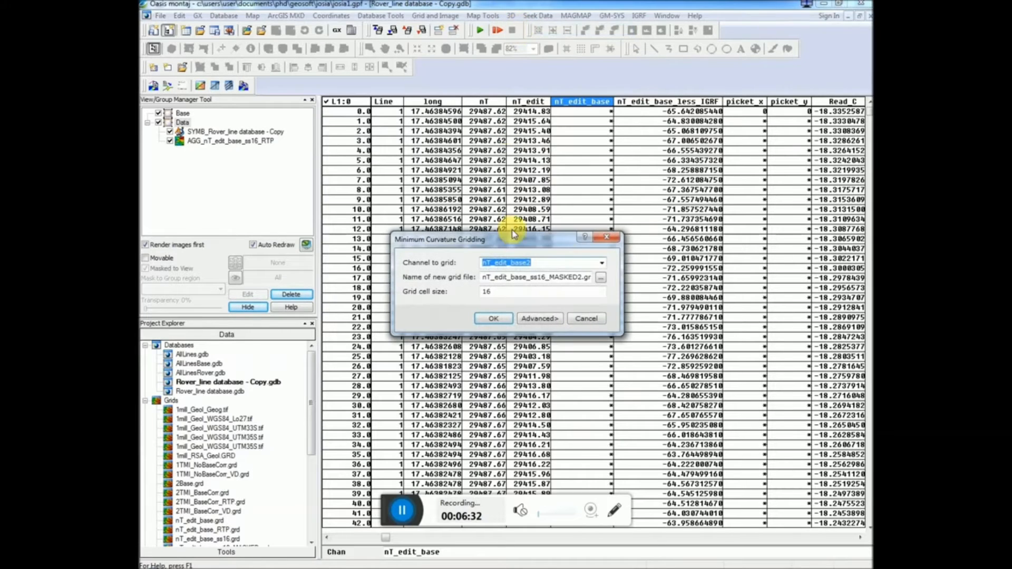
{"action": "left_click", "coordinate": [602, 262]}
{"action": "left_click", "coordinate": [513, 371]}
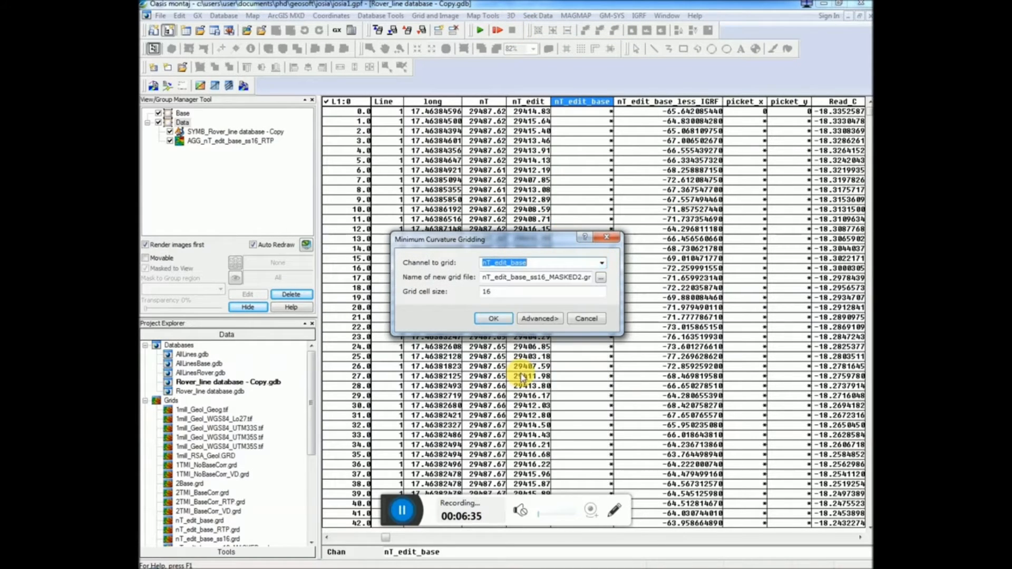
{"action": "left_click", "coordinate": [601, 277]}
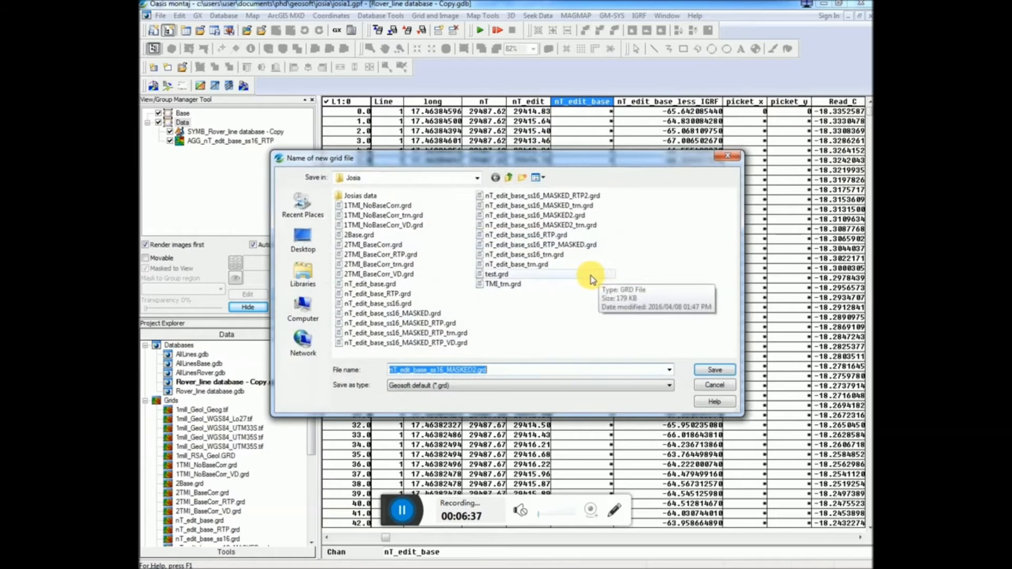
{"action": "left_click", "coordinate": [425, 370]}
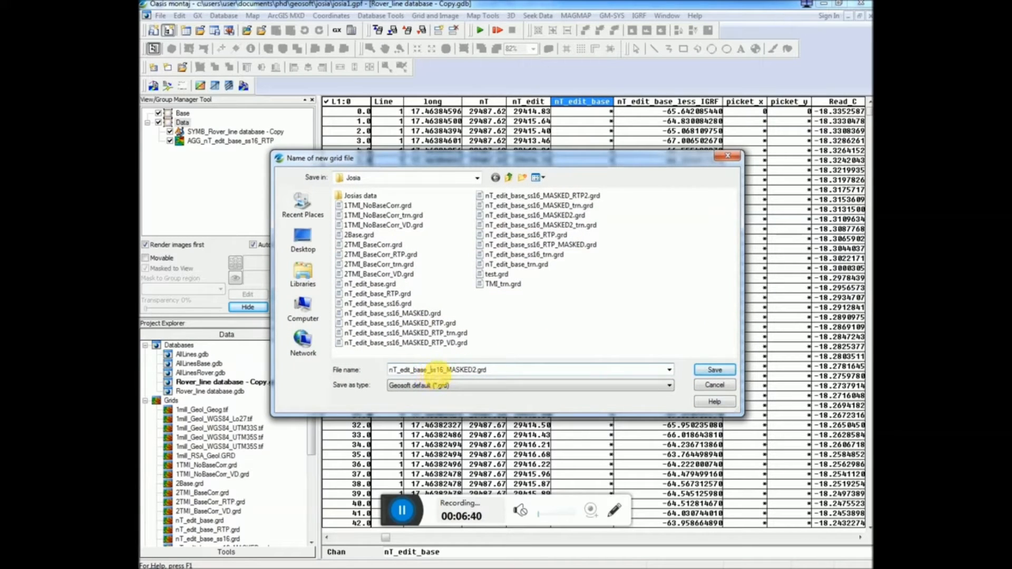
{"action": "key", "text": "BackSpace"}
{"action": "key", "text": "BackSpace"}
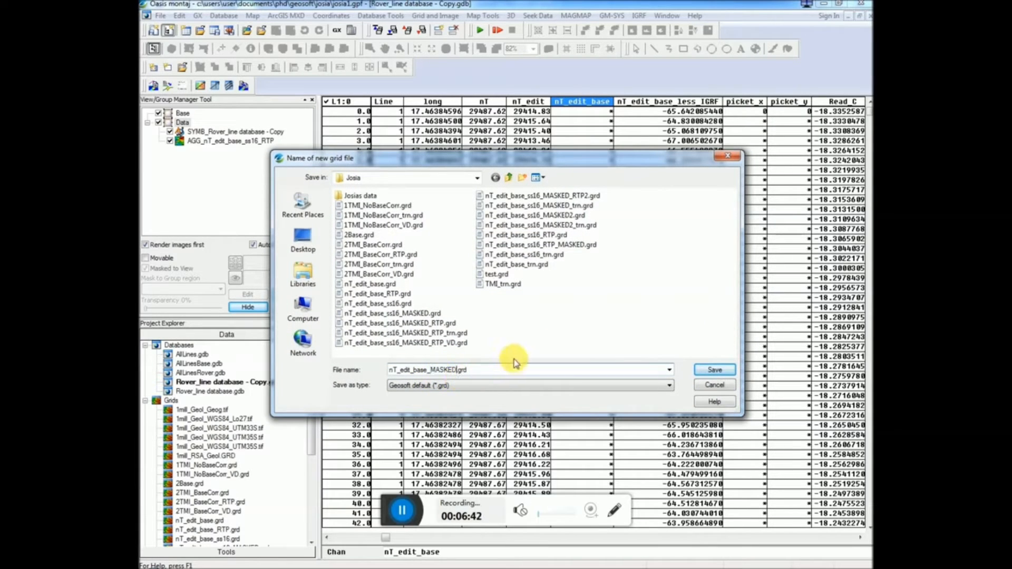
{"action": "left_click", "coordinate": [714, 369]}
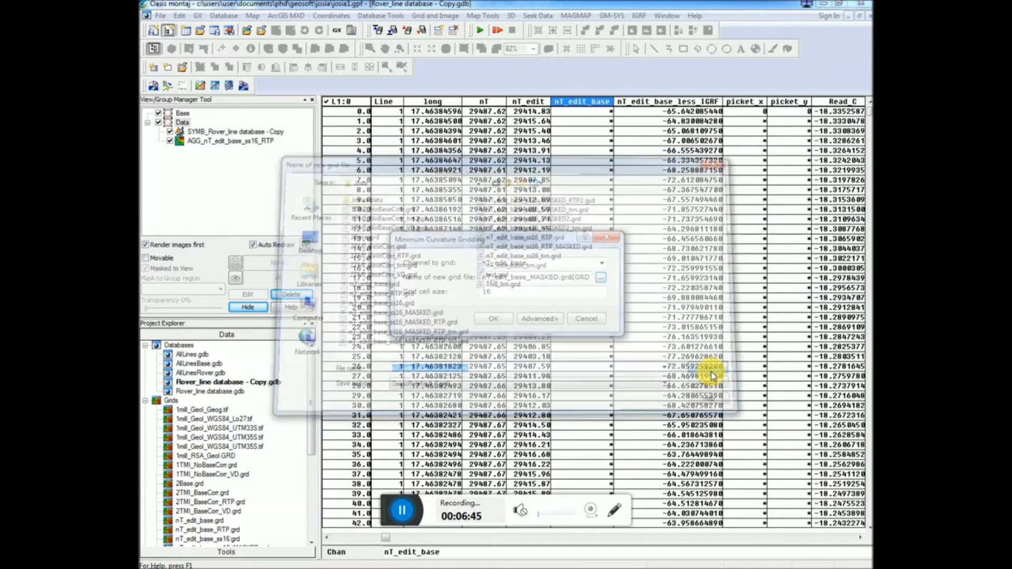
{"action": "left_click", "coordinate": [493, 319]}
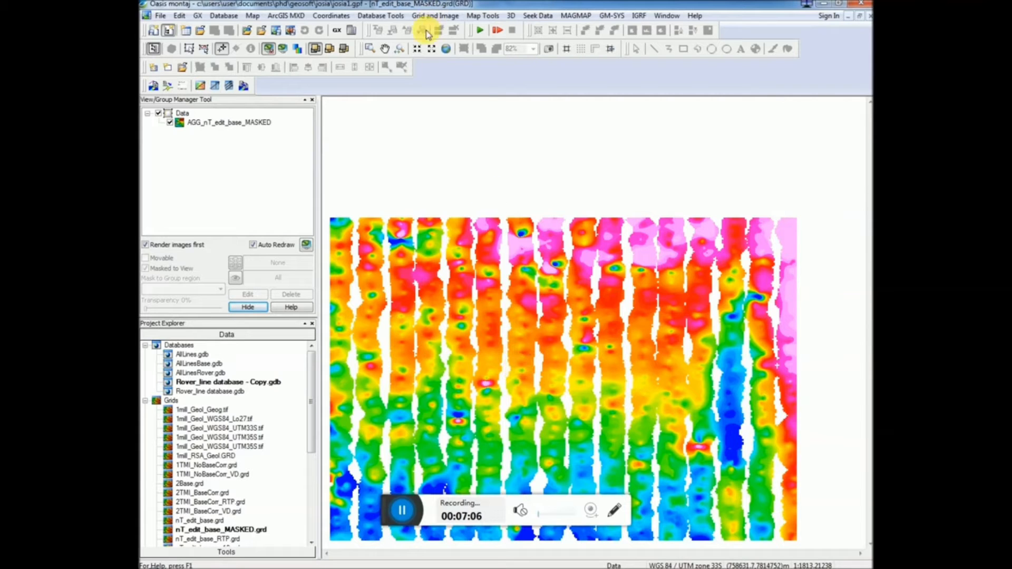
- Regrid nT_edit_base with Minimum Curvature at a cell size of 10, overwriting nT_edit_base_MASKED.grd
{"action": "left_click", "coordinate": [436, 16]}
{"action": "mouse_move", "coordinate": [439, 29]}
{"action": "left_click", "coordinate": [523, 31]}
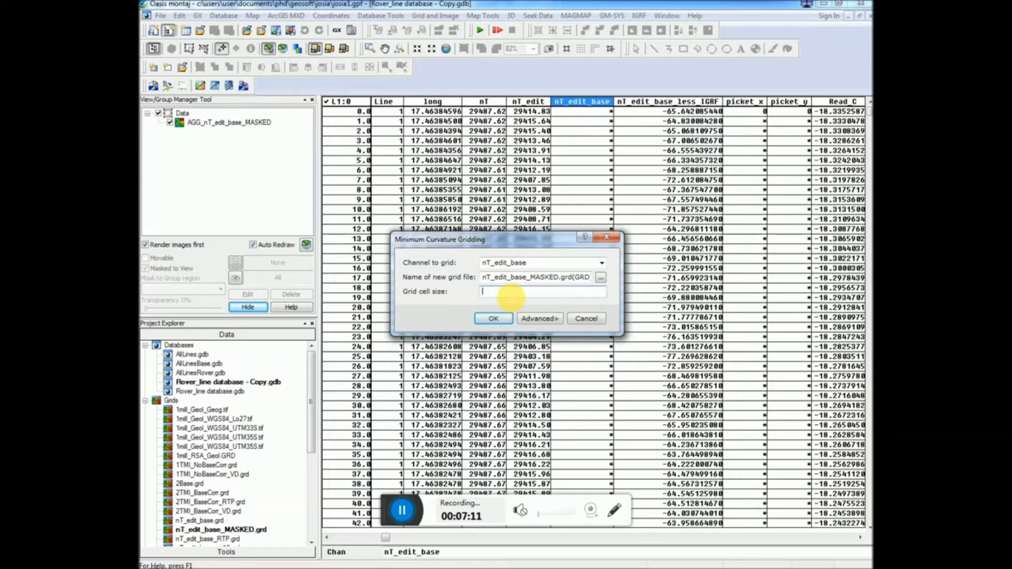
{"action": "type", "text": "10"}
{"action": "left_click", "coordinate": [486, 318]}
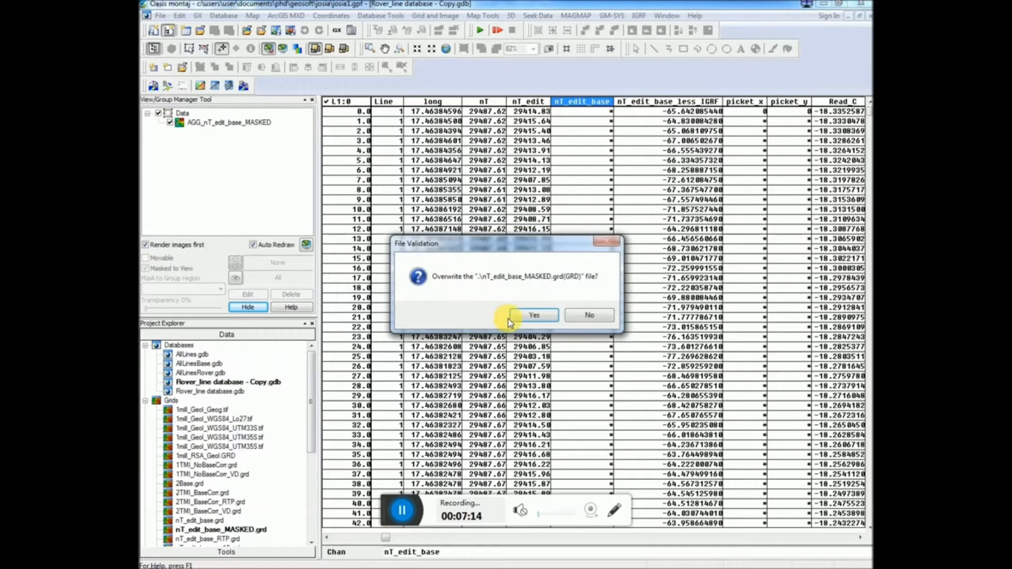
{"action": "left_click", "coordinate": [516, 315]}
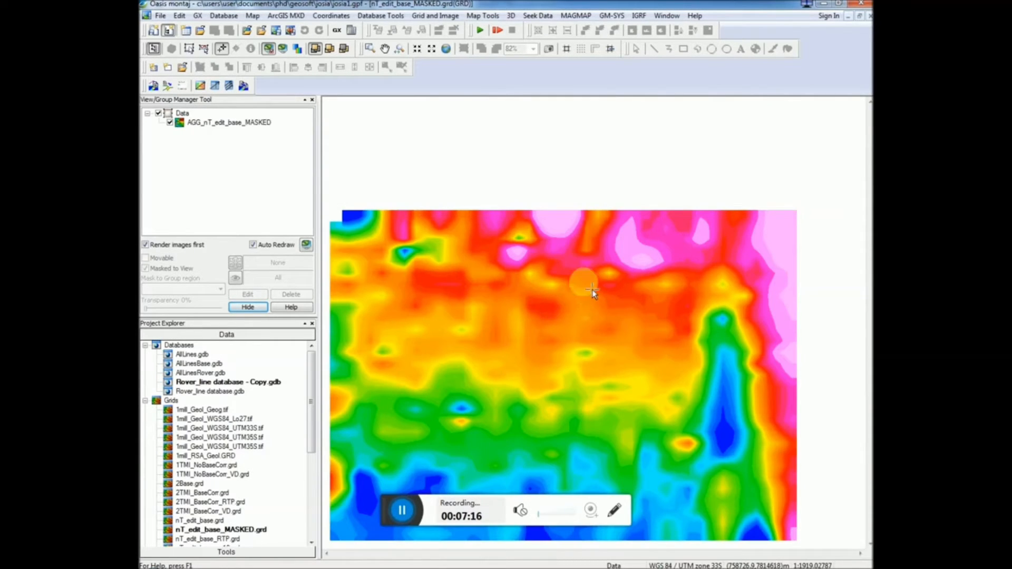
- Regrid nT_edit_base with Minimum Curvature at a finer cell size, overwriting nT_edit_base_MASKED.grd
{"action": "left_click", "coordinate": [446, 16]}
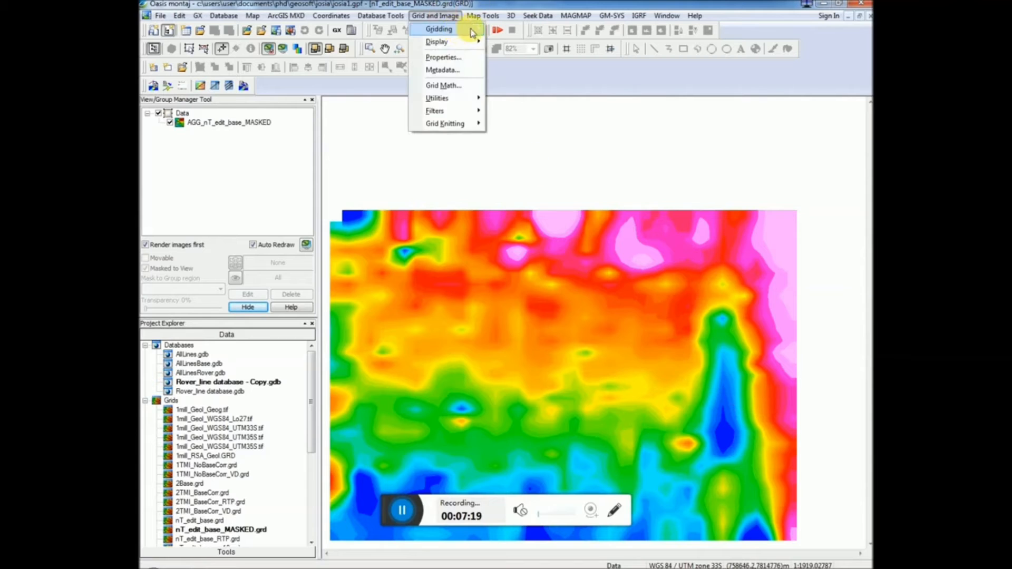
{"action": "mouse_move", "coordinate": [473, 29]}
{"action": "left_click", "coordinate": [527, 29]}
{"action": "left_click_drag", "start_coordinate": [496, 291], "coordinate": [448, 288]}
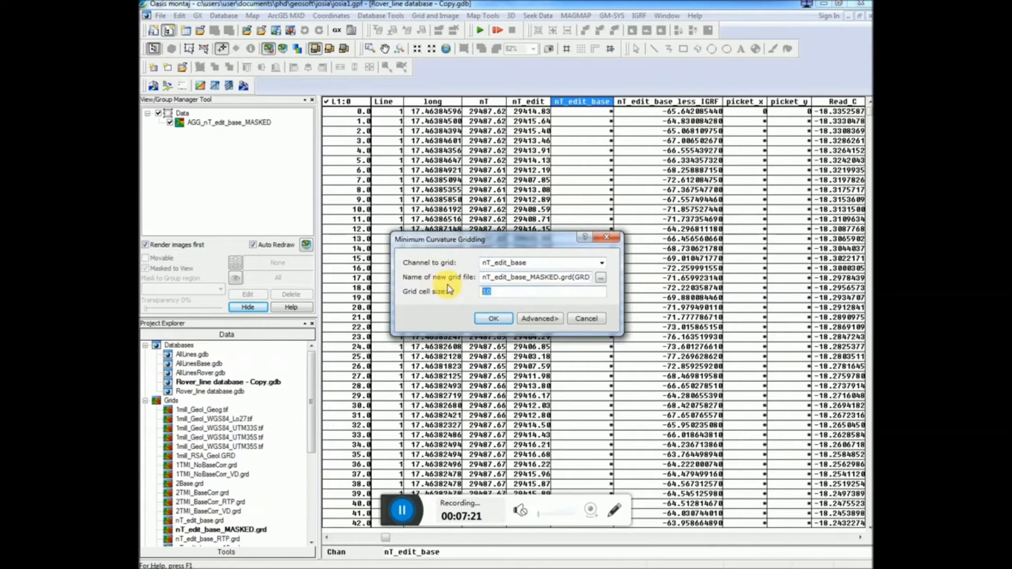
{"action": "left_click", "coordinate": [492, 318]}
{"action": "left_click", "coordinate": [536, 317]}
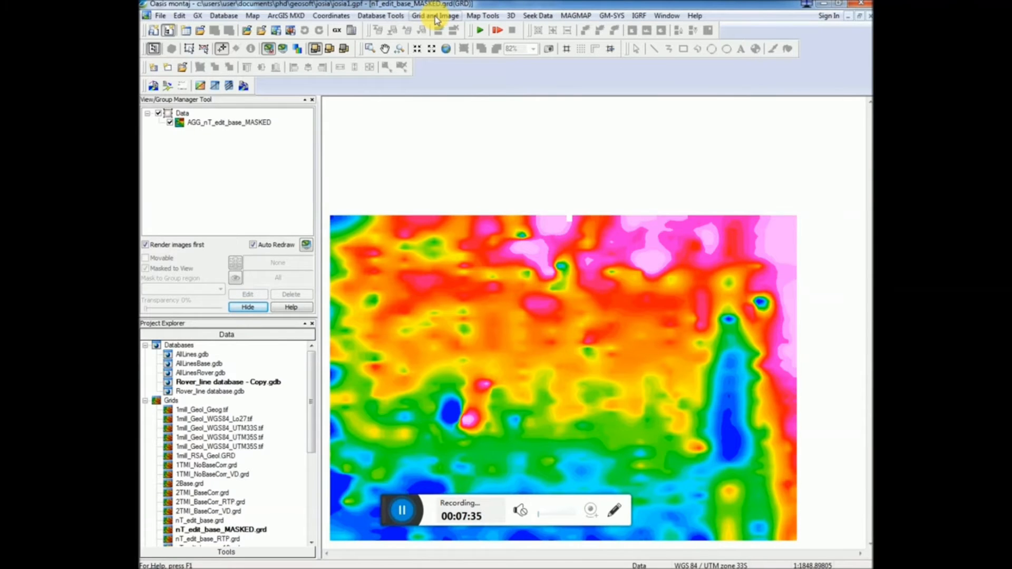
- Add a location plot of symbols over the masked grid at map scale 1362.069, using nT_edit_base as the mask channel
{"action": "left_click", "coordinate": [489, 18]}
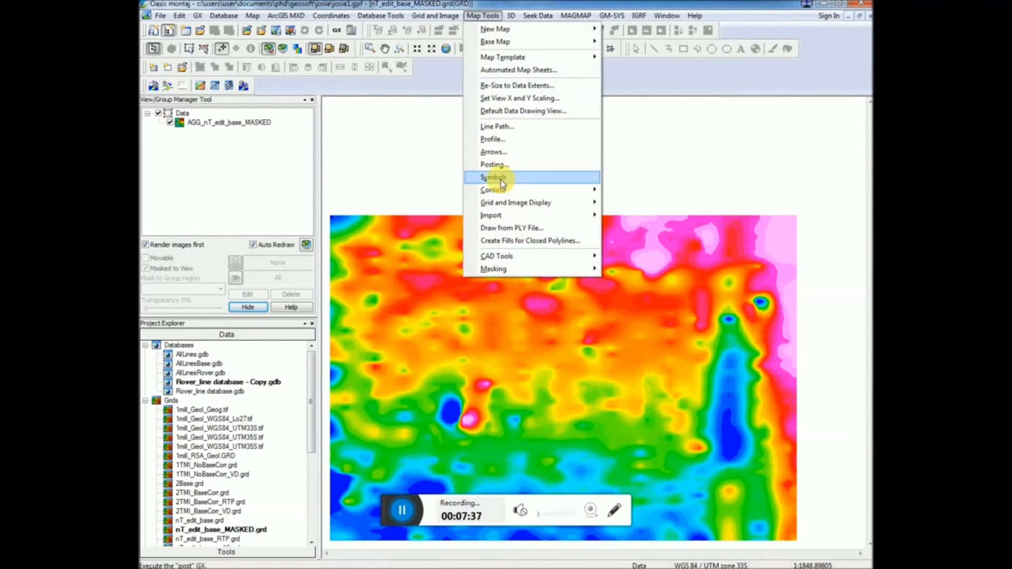
{"action": "mouse_move", "coordinate": [547, 180]}
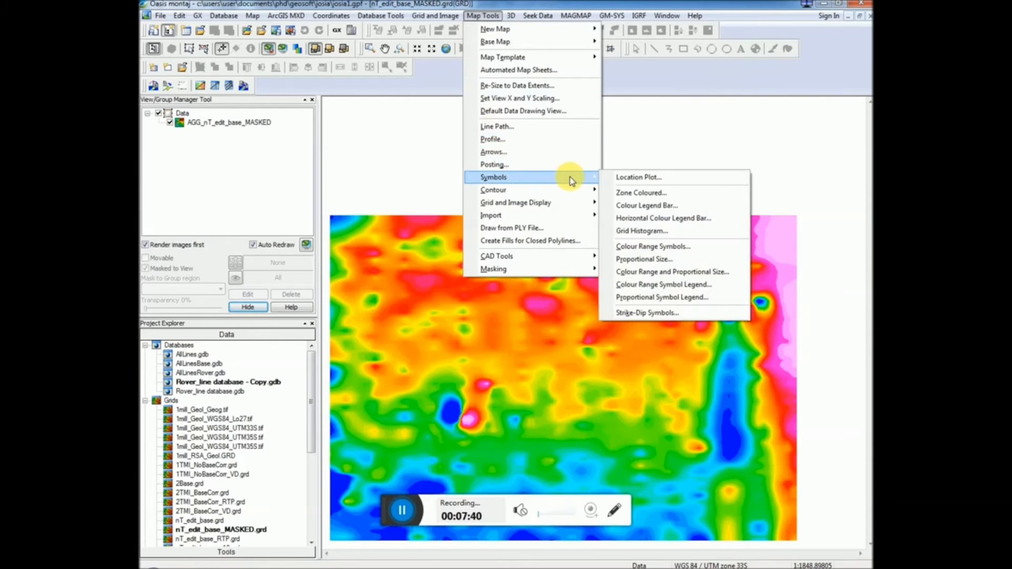
{"action": "left_click", "coordinate": [630, 177]}
{"action": "left_click", "coordinate": [514, 305]}
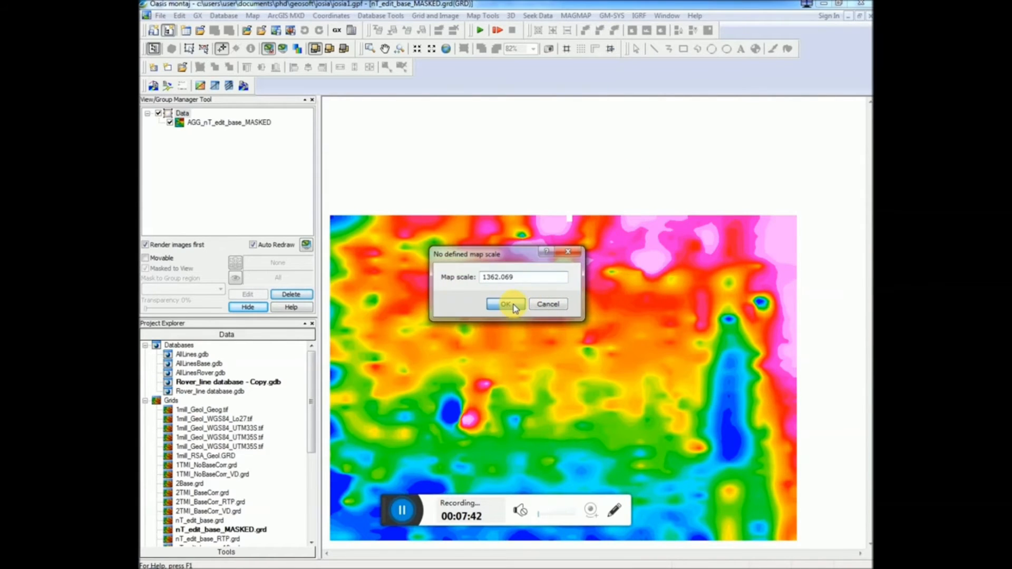
{"action": "left_click", "coordinate": [573, 233]}
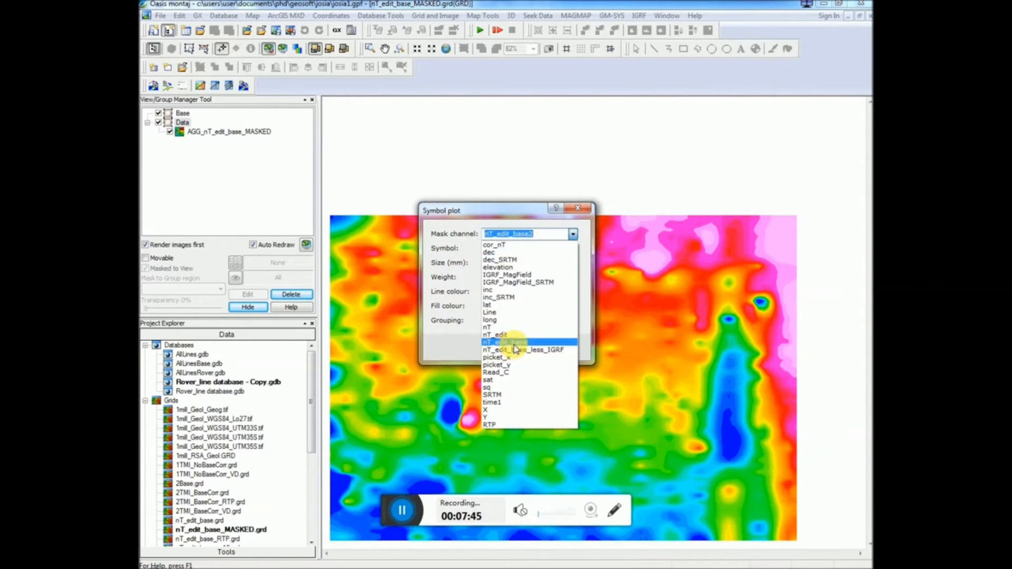
{"action": "left_click", "coordinate": [515, 343]}
{"action": "left_click", "coordinate": [515, 346]}
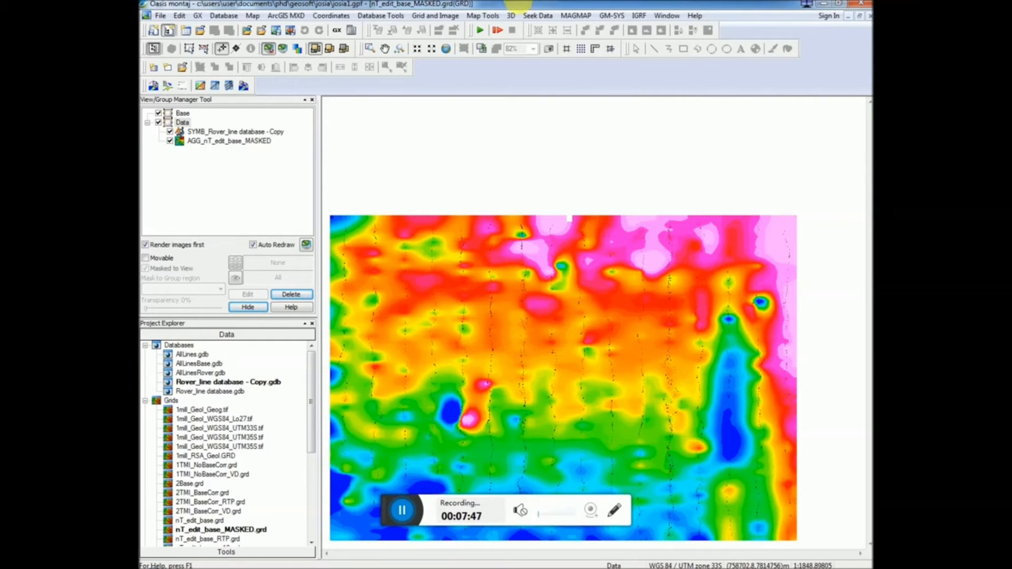
- Redraw the nT_edit_base location plot with light black circles 0.5 mm in size, grouped by line
{"action": "left_click", "coordinate": [483, 16]}
{"action": "mouse_move", "coordinate": [576, 174]}
{"action": "left_click", "coordinate": [614, 174]}
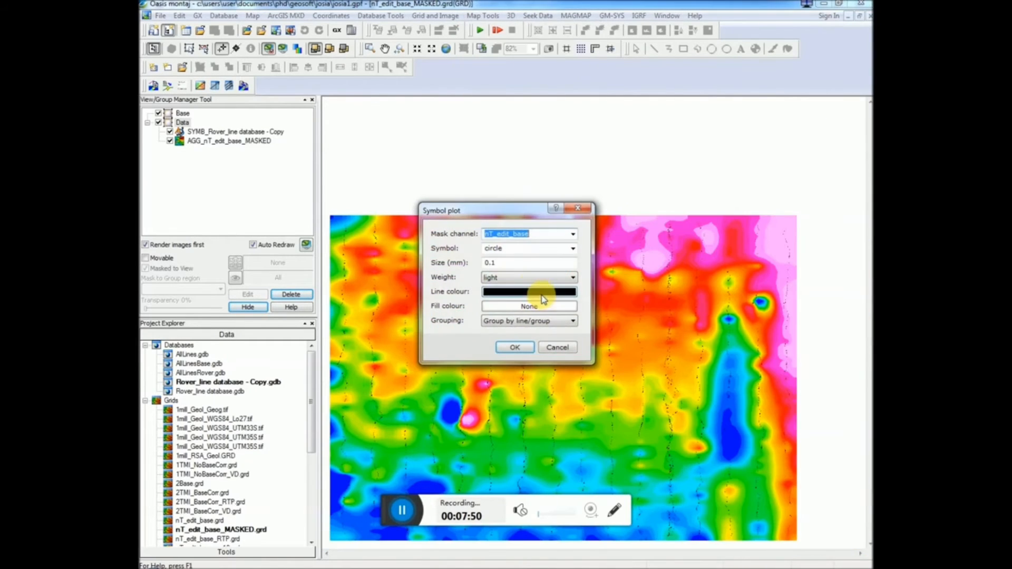
{"action": "left_click", "coordinate": [488, 262]}
{"action": "double_click", "coordinate": [487, 262]}
{"action": "type", "text": "1"}
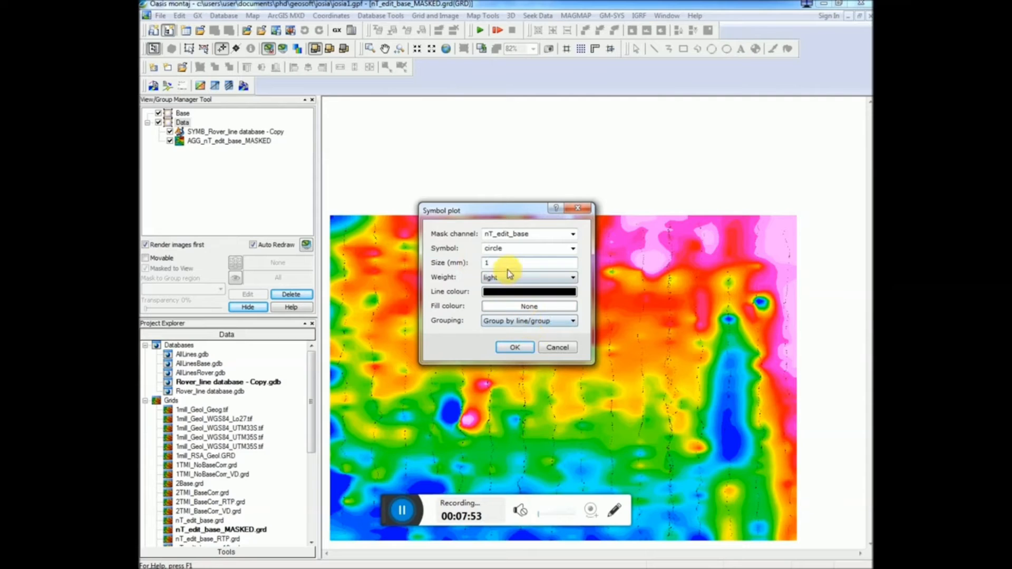
{"action": "key", "text": "BackSpace"}
{"action": "type", "text": "0.5"}
{"action": "left_click", "coordinate": [510, 348]}
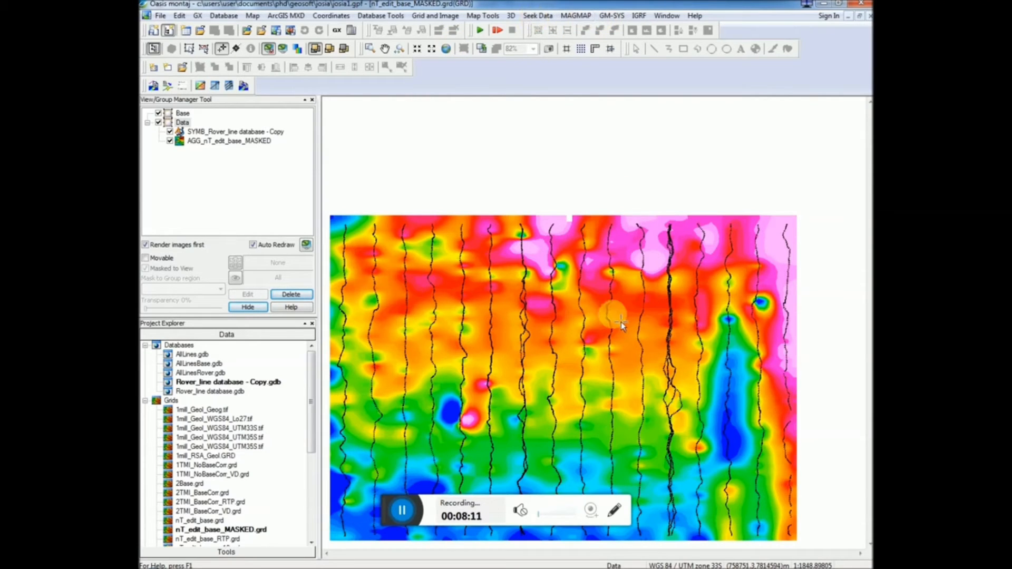
- Shrink the nT_edit_base_MASKED.grd window, fit its full map, and place it beside nT_edit_base_ss16_RTP.grd
{"action": "left_click", "coordinate": [860, 17]}
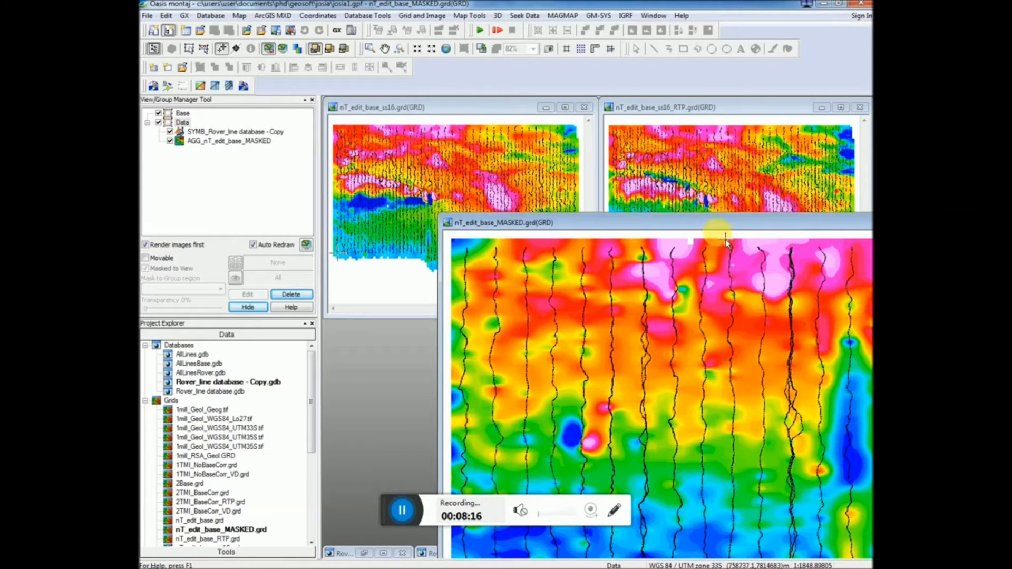
{"action": "left_click_drag", "start_coordinate": [714, 222], "coordinate": [604, 159]}
{"action": "left_click_drag", "start_coordinate": [832, 153], "coordinate": [595, 301]}
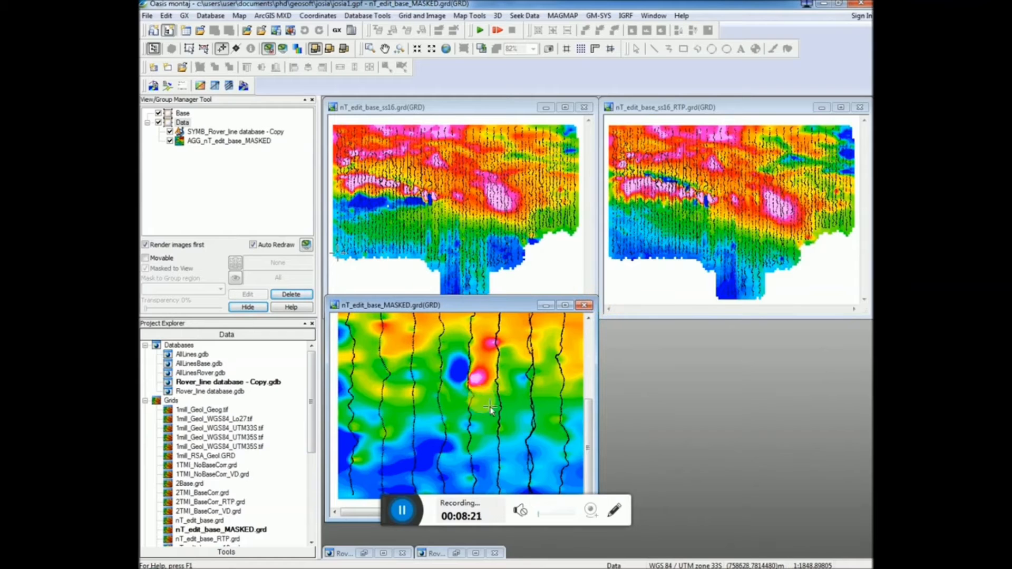
{"action": "left_click", "coordinate": [446, 49]}
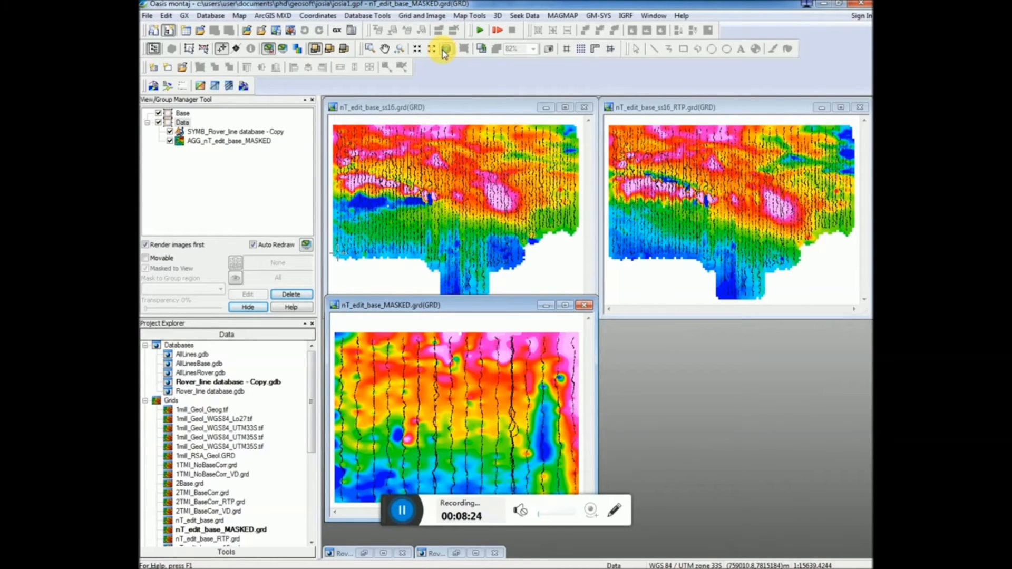
{"action": "left_click_drag", "start_coordinate": [506, 305], "coordinate": [503, 111]}
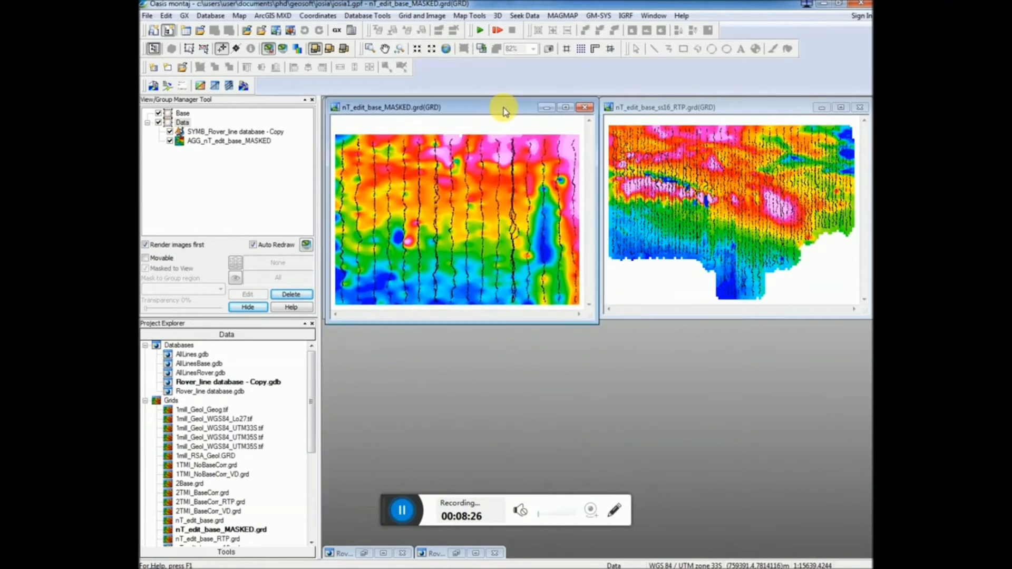
- Match the nT_edit_base_ss16_RTP.grd view to the masked grid's area and compare the two grids and their surroundings
{"action": "left_click", "coordinate": [708, 107]}
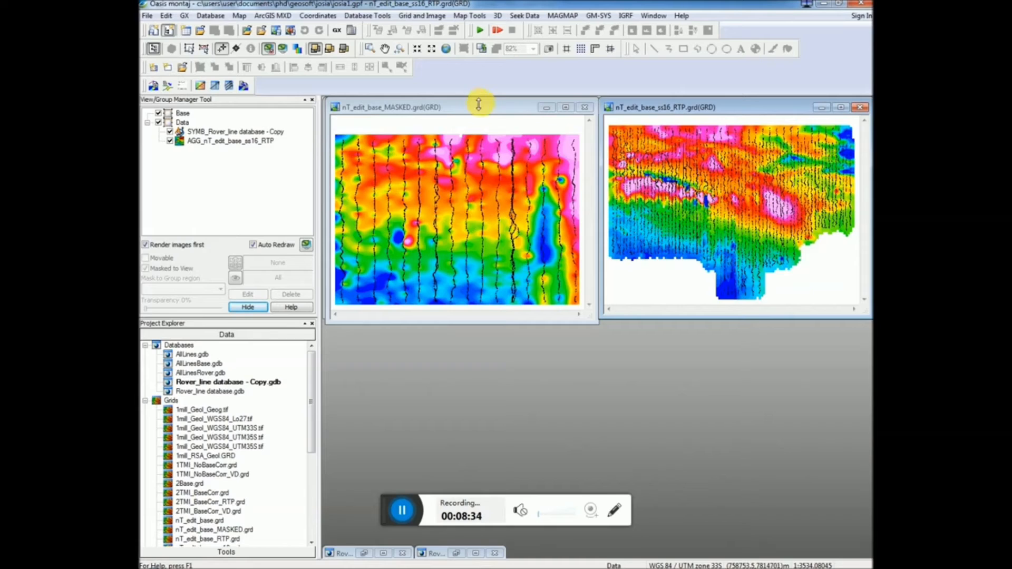
{"action": "left_click", "coordinate": [388, 107]}
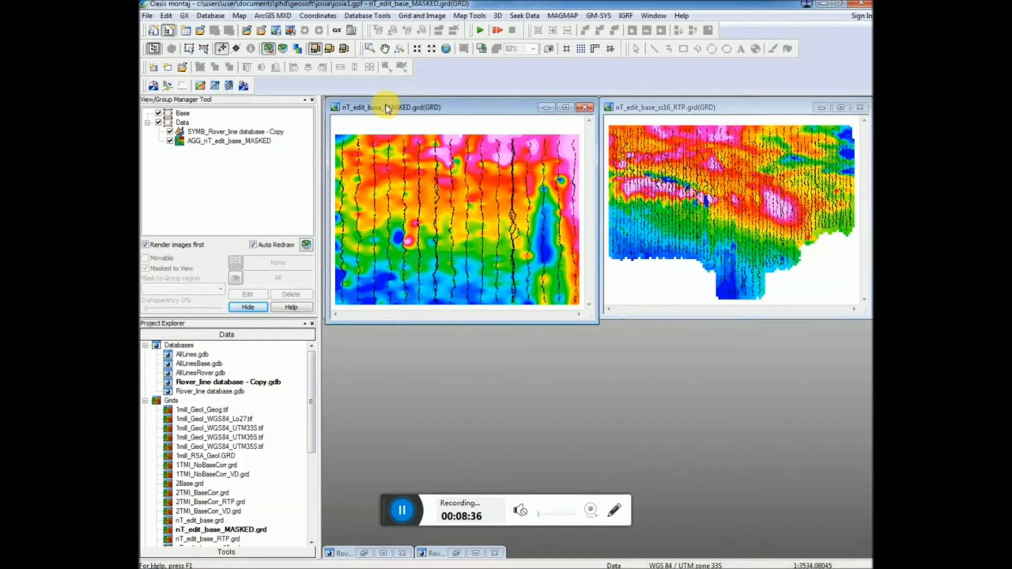
{"action": "left_click", "coordinate": [330, 51]}
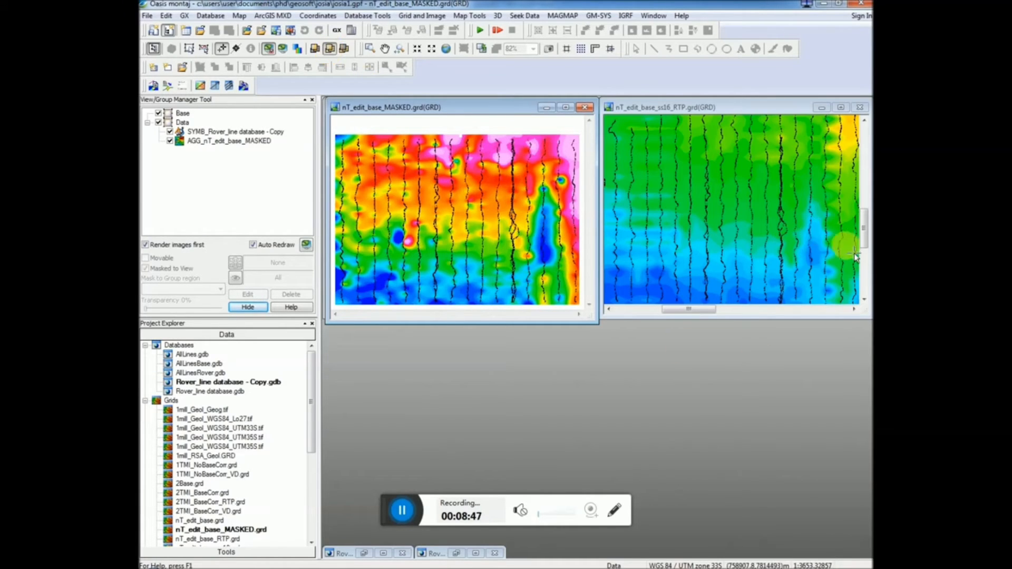
{"action": "left_click", "coordinate": [723, 311]}
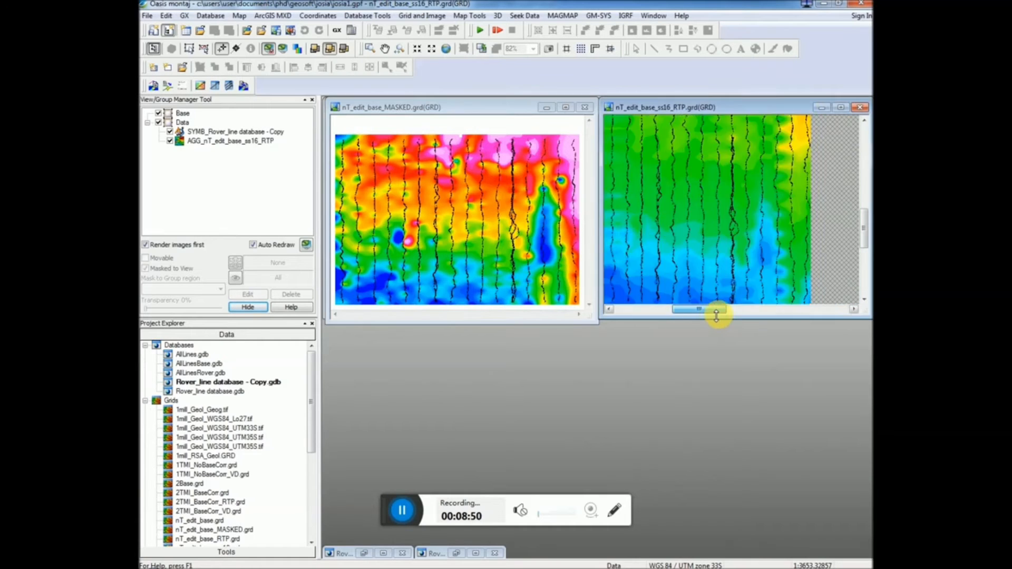
{"action": "left_click_drag", "start_coordinate": [729, 315], "coordinate": [713, 314]}
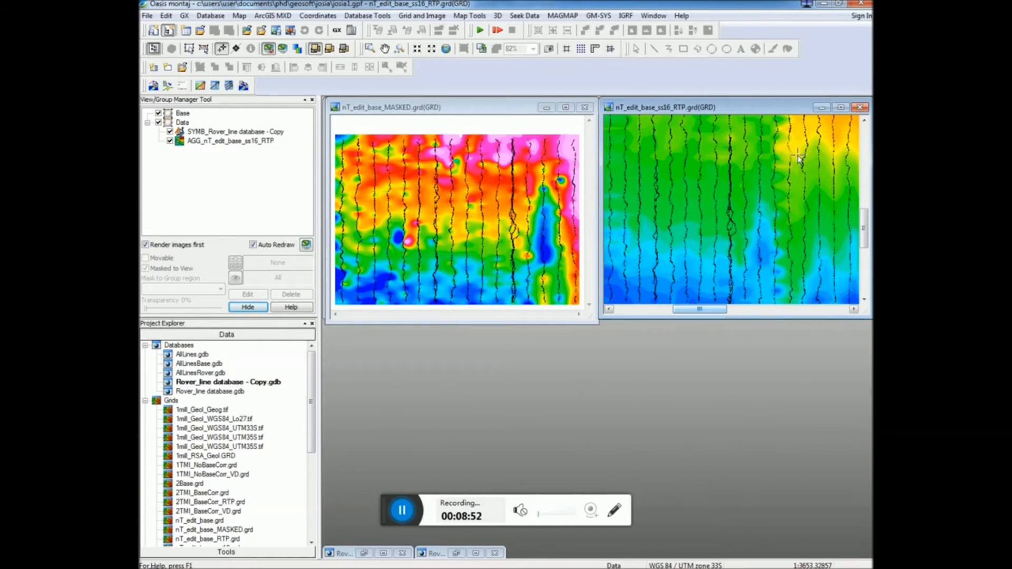
{"action": "left_click_drag", "start_coordinate": [863, 228], "coordinate": [862, 205]}
{"action": "left_click_drag", "start_coordinate": [865, 202], "coordinate": [865, 223]}
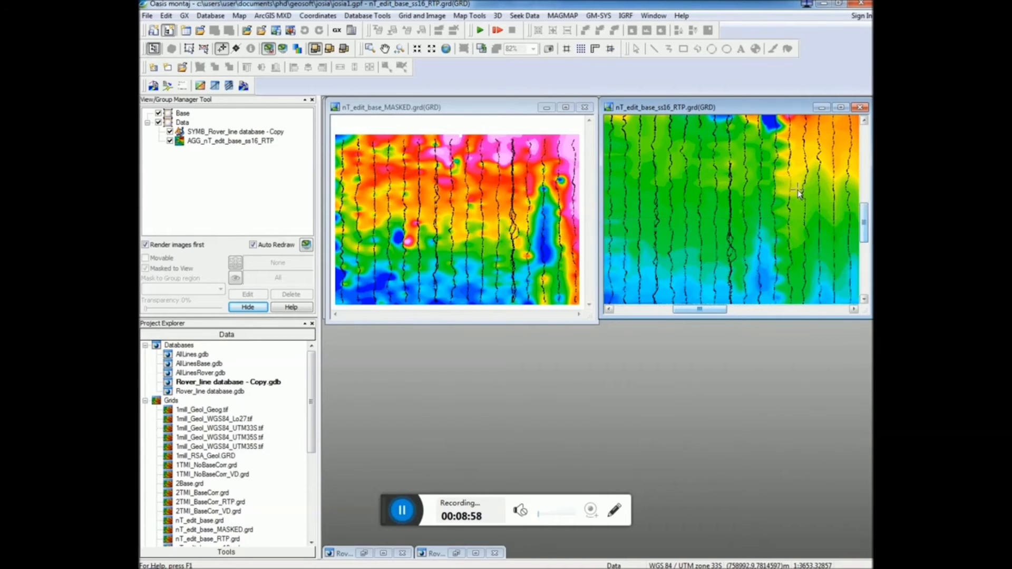
{"action": "left_click", "coordinate": [506, 106]}
{"action": "left_click", "coordinate": [330, 49]}
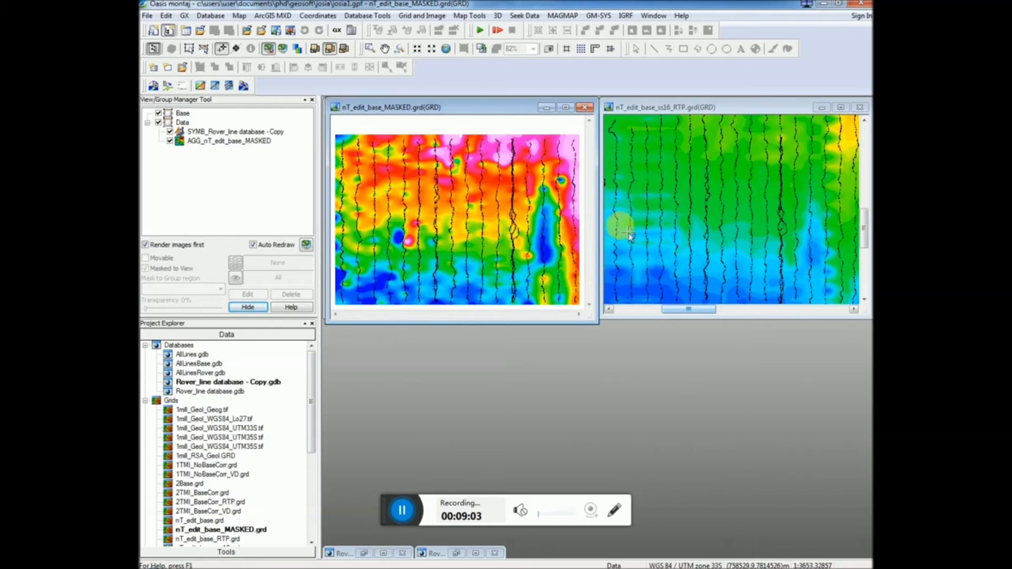
{"action": "left_click_drag", "start_coordinate": [441, 106], "coordinate": [440, 106]}
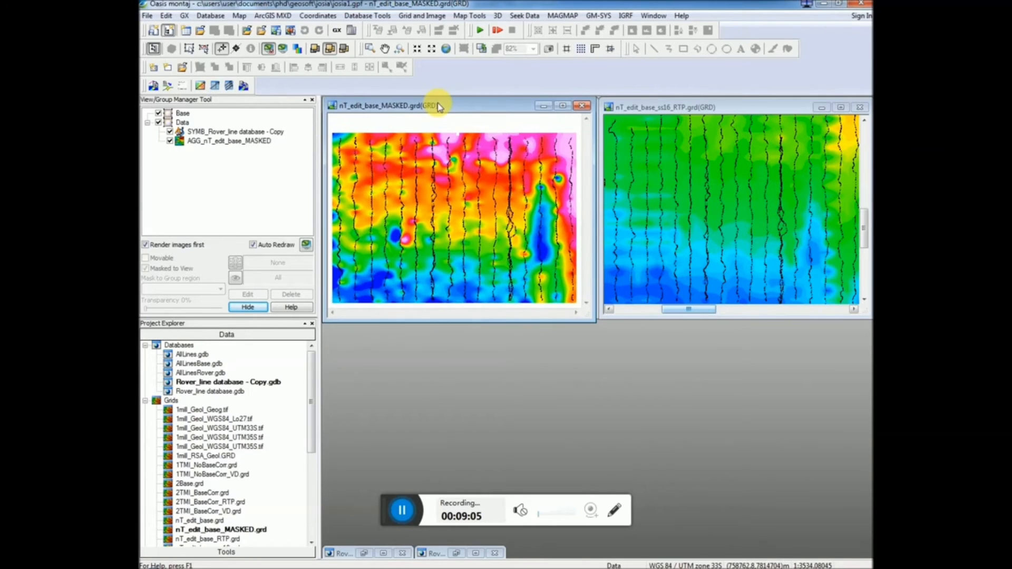
- Start MAGMAP processing with nT_edit_base_MASKED.grd as the input grid, sorting the grid files by date to find it
{"action": "left_click", "coordinate": [562, 16]}
{"action": "left_click", "coordinate": [566, 30]}
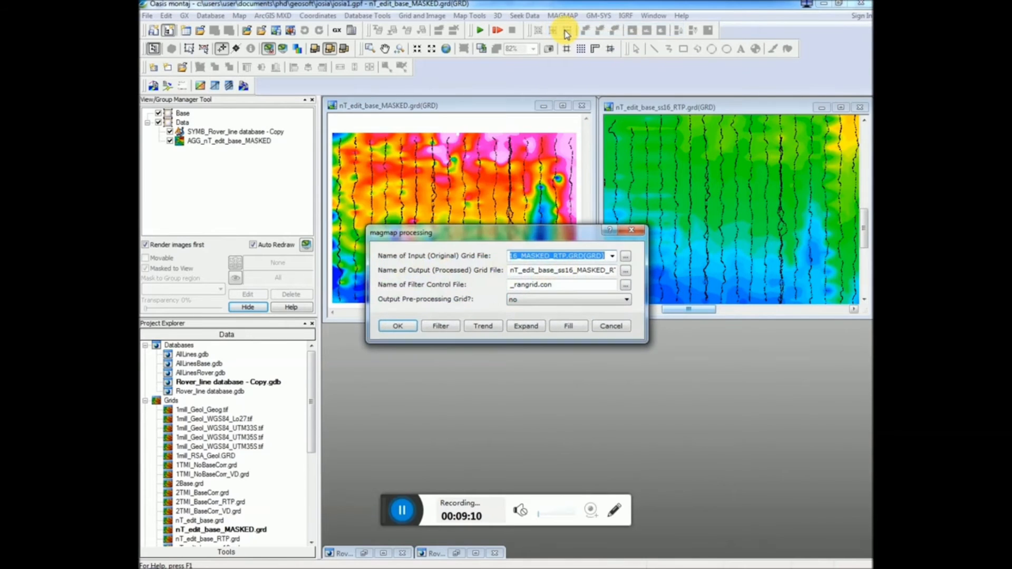
{"action": "left_click", "coordinate": [626, 257]}
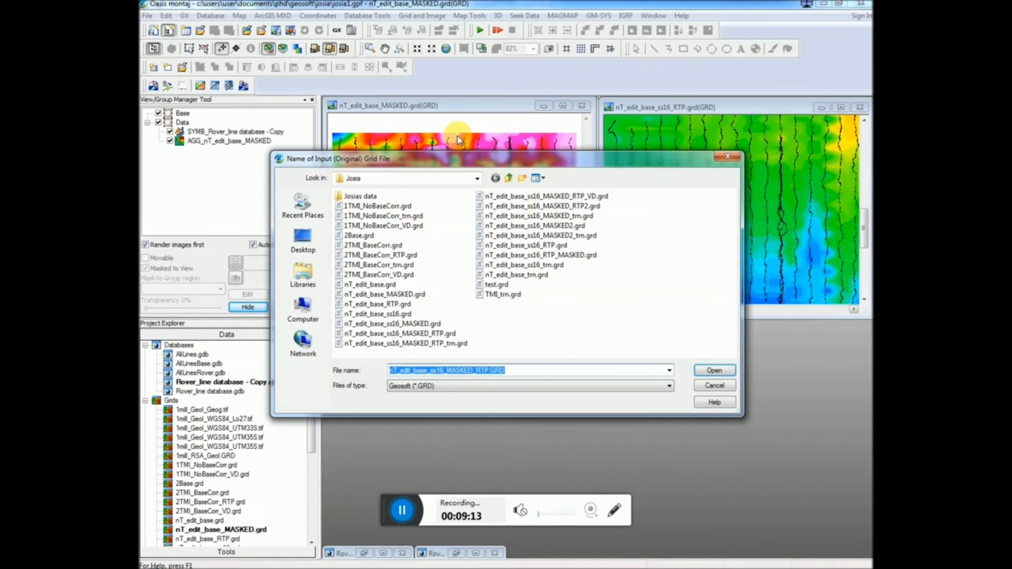
{"action": "left_click", "coordinate": [542, 178]}
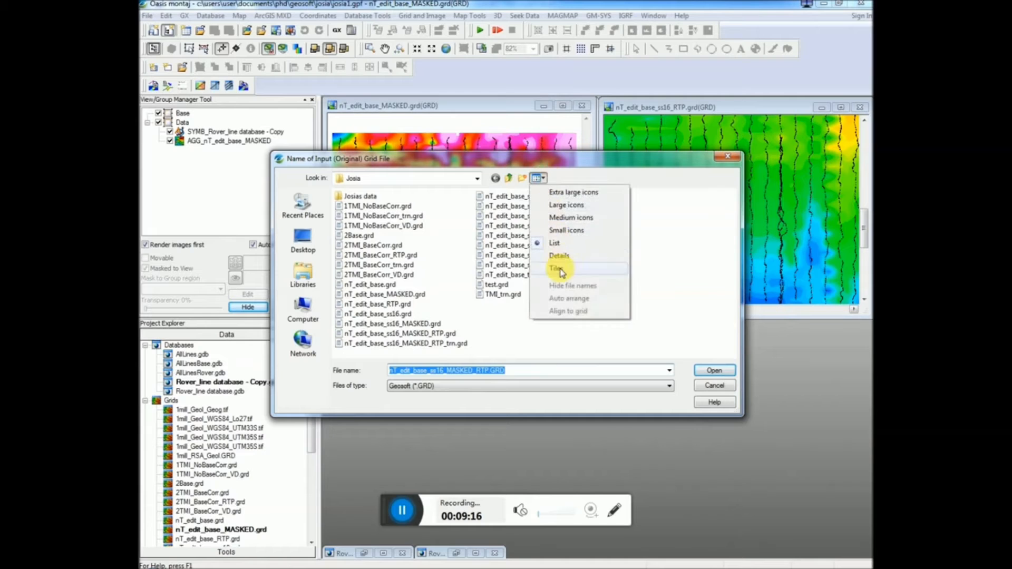
{"action": "left_click", "coordinate": [557, 272]}
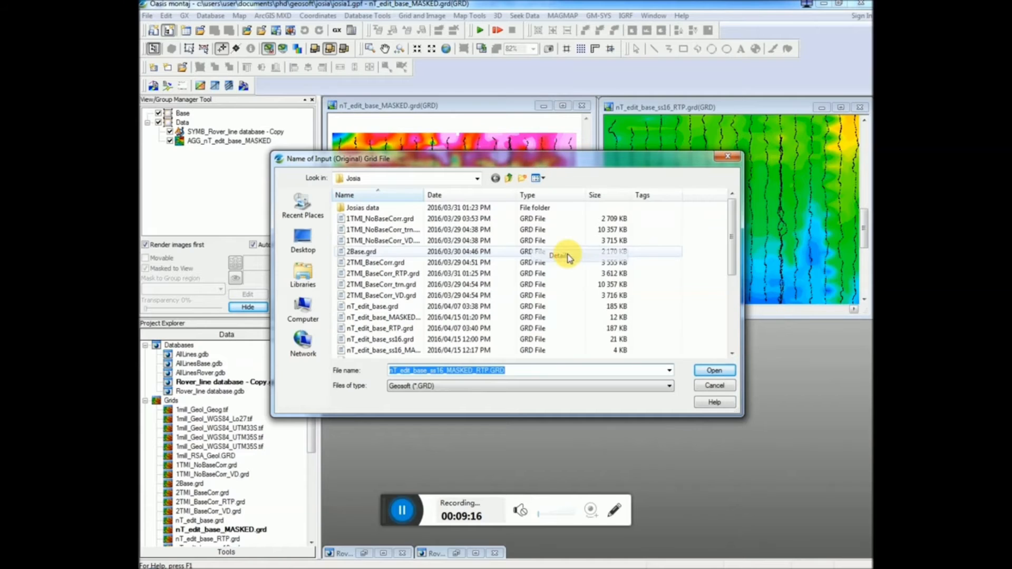
{"action": "left_click", "coordinate": [452, 199]}
{"action": "double_click", "coordinate": [395, 223]}
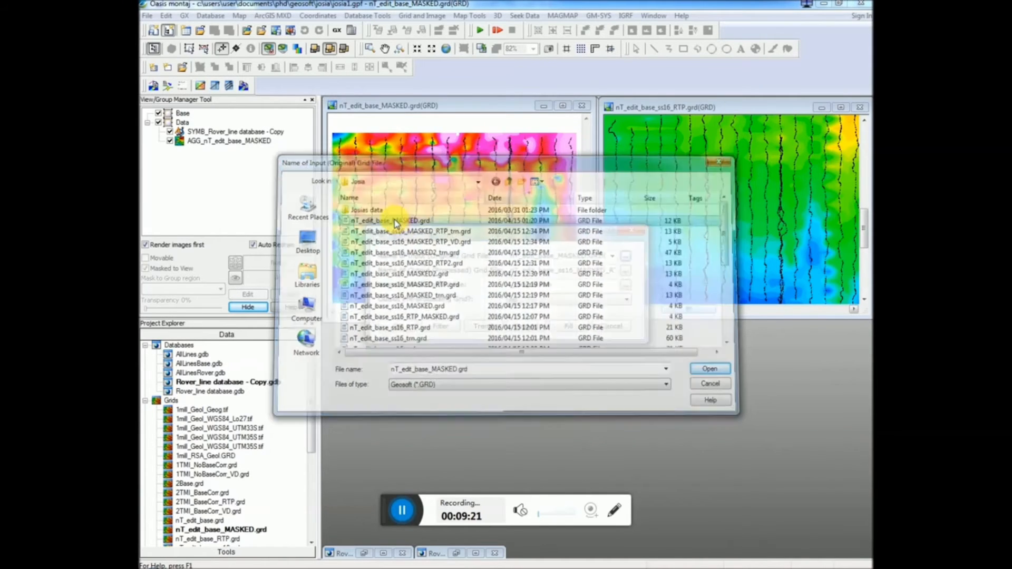
- Name the processed output grid nT_edit_base_MASKED_RTP.grd
{"action": "left_click", "coordinate": [626, 270]}
{"action": "left_click", "coordinate": [399, 217]}
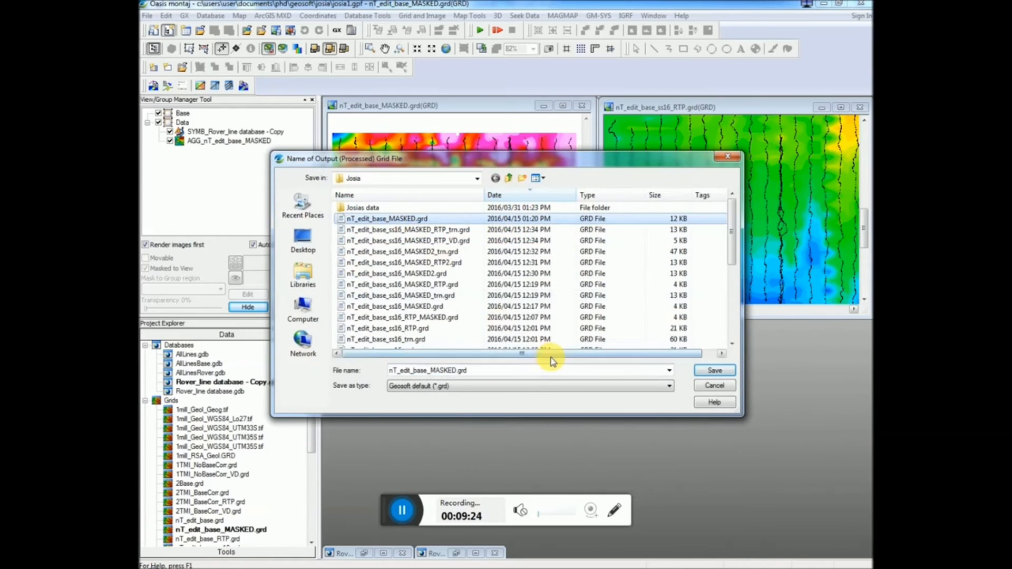
{"action": "left_click", "coordinate": [474, 370]}
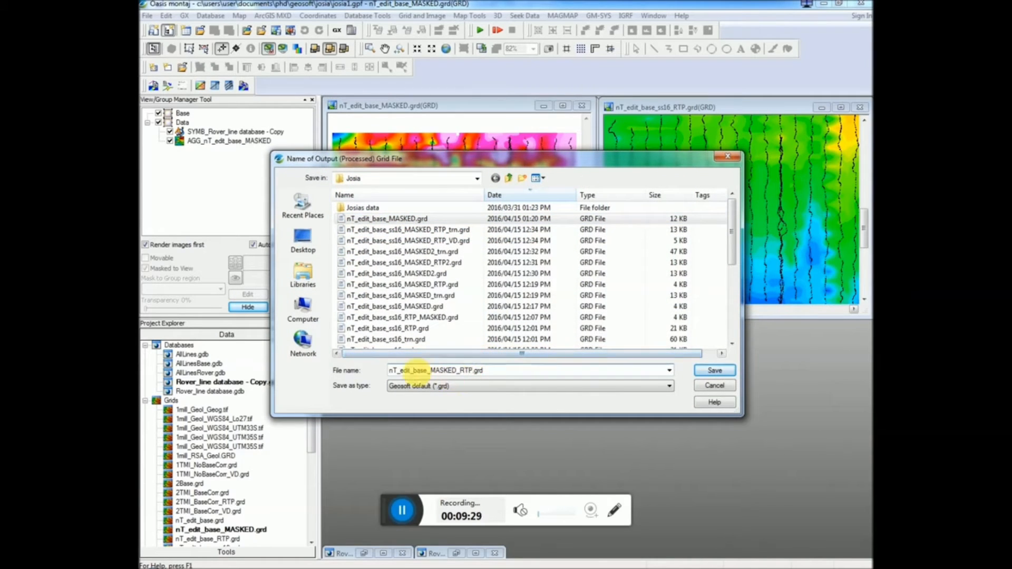
{"action": "left_click", "coordinate": [709, 370]}
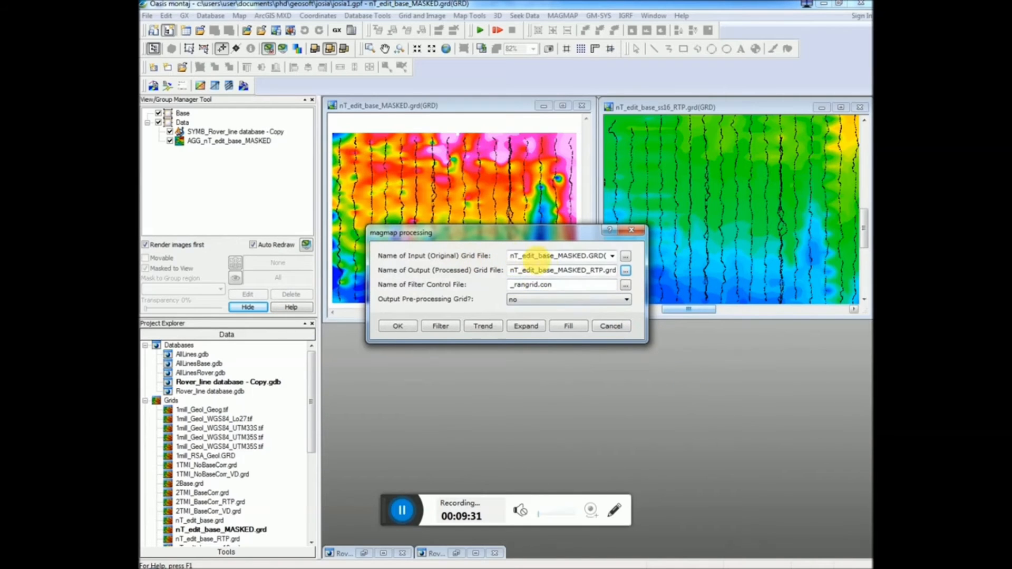
{"action": "left_click_drag", "start_coordinate": [550, 271], "coordinate": [614, 272]}
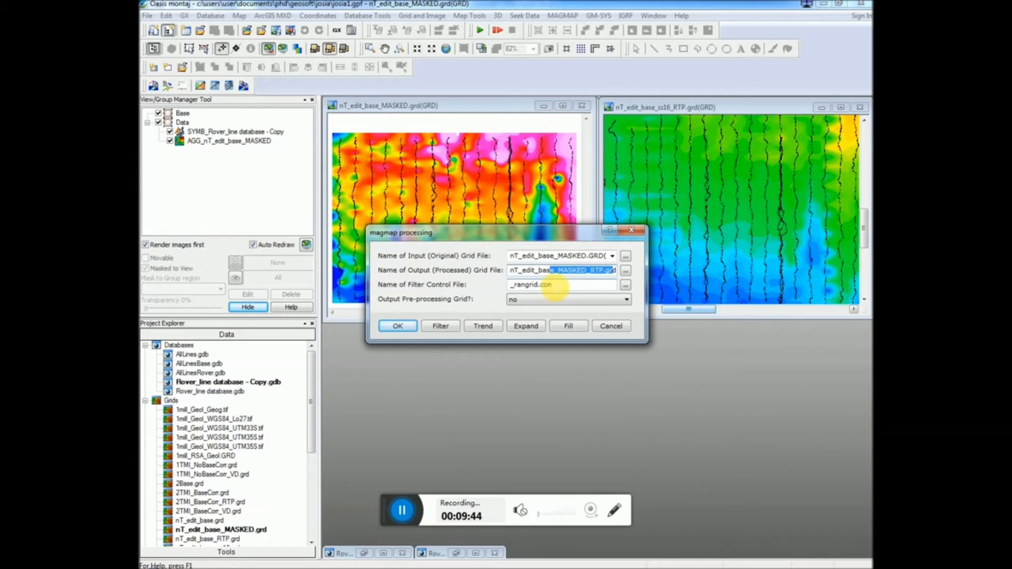
- Apply a Reduce to magnetic pole filter with inclination -65 and declination -20 and compute the masked RTP grid
{"action": "left_click", "coordinate": [440, 326]}
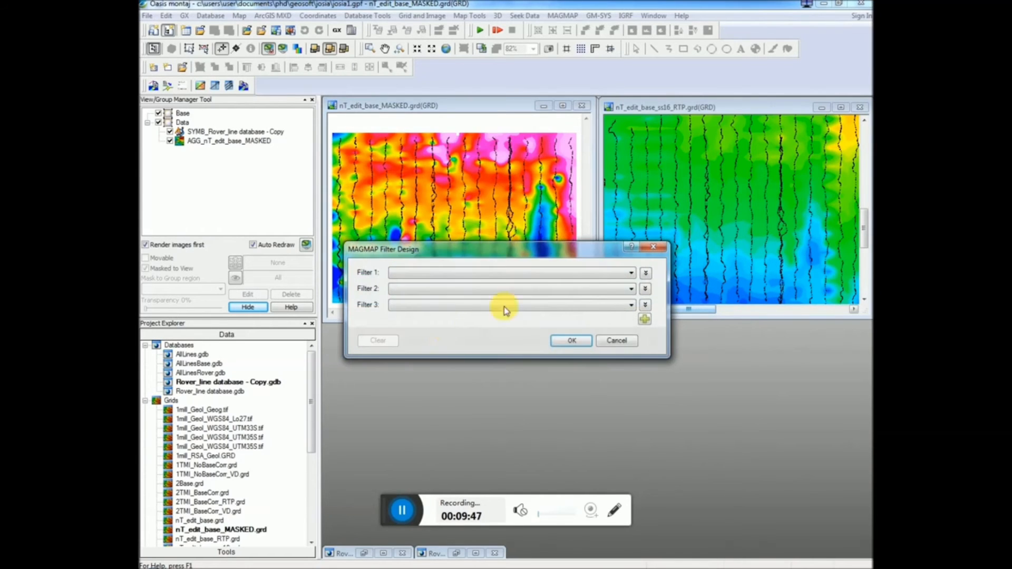
{"action": "left_click", "coordinate": [604, 272]}
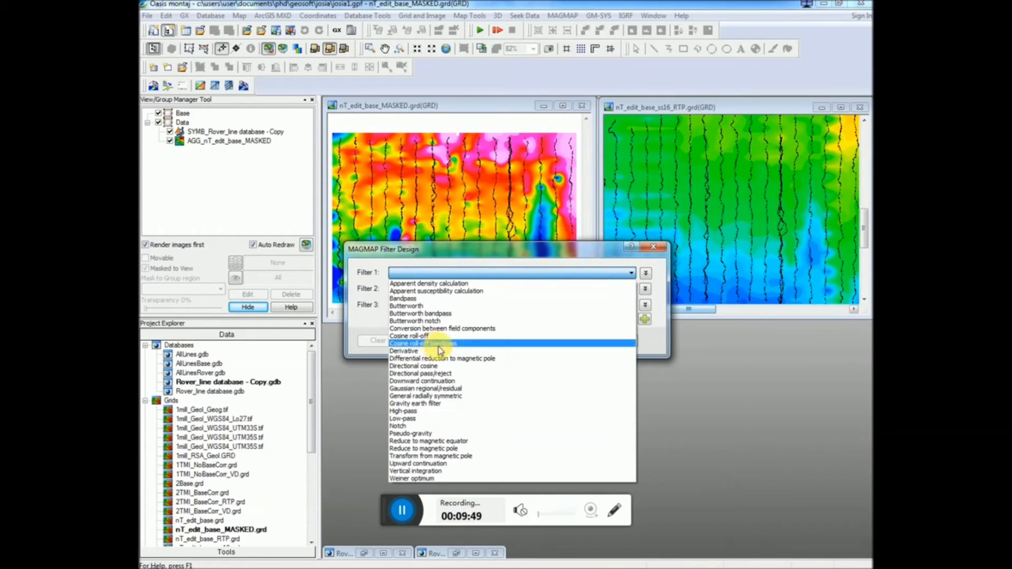
{"action": "left_click", "coordinate": [453, 448]}
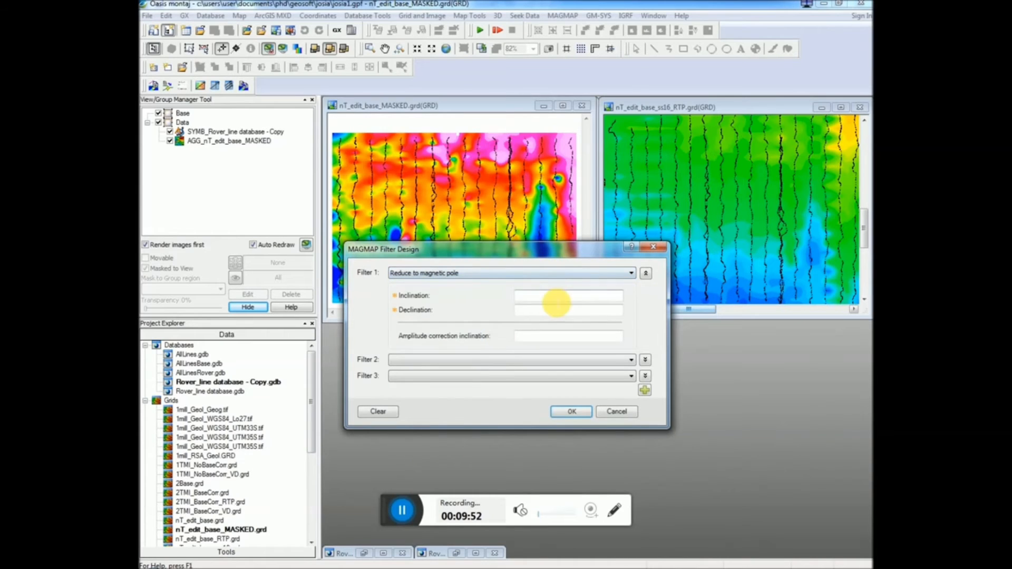
{"action": "type", "text": "-2"}
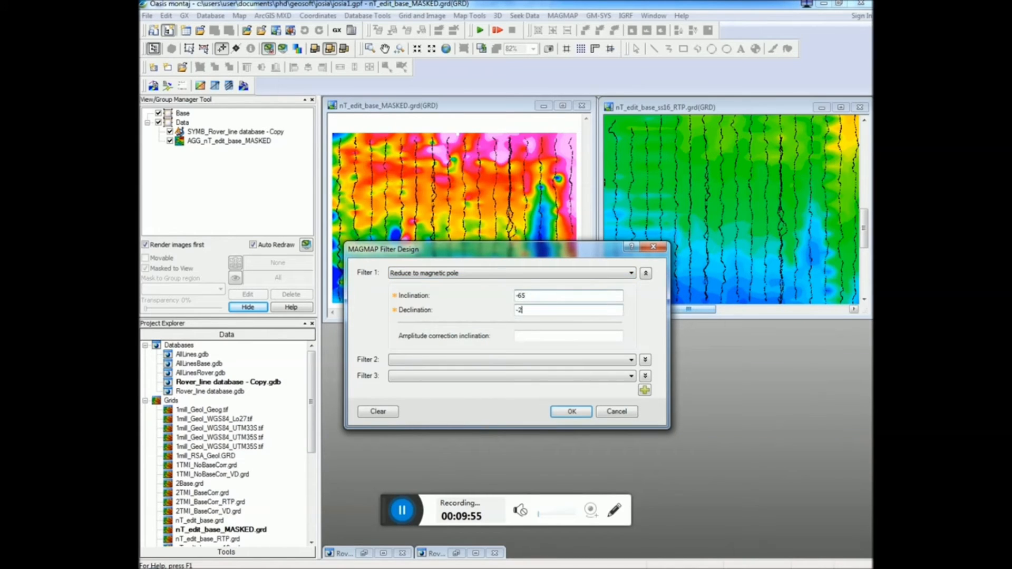
{"action": "type", "text": "0"}
{"action": "left_click", "coordinate": [572, 411]}
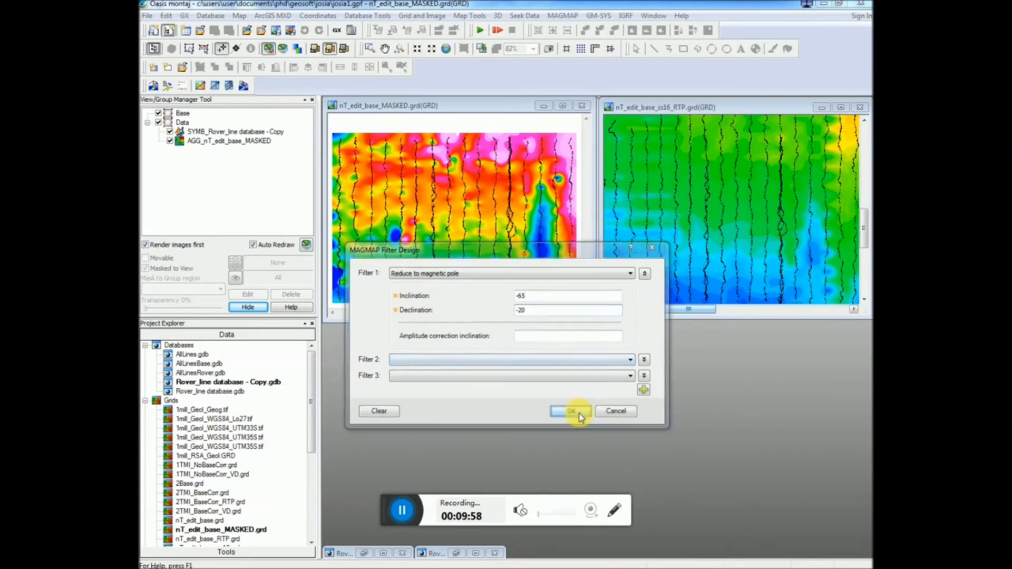
{"action": "left_click", "coordinate": [406, 323]}
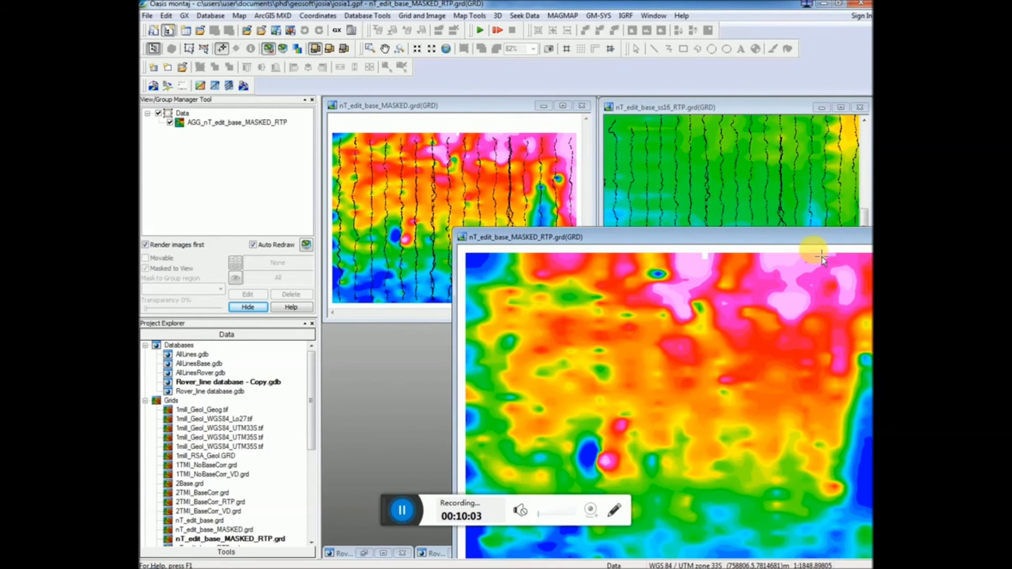
- Shrink the nT_edit_base_MASKED_RTP.grd window and place it beside nT_edit_base_ss16_RTP.grd, over the masked grid's window
{"action": "left_click_drag", "start_coordinate": [850, 239], "coordinate": [721, 124]}
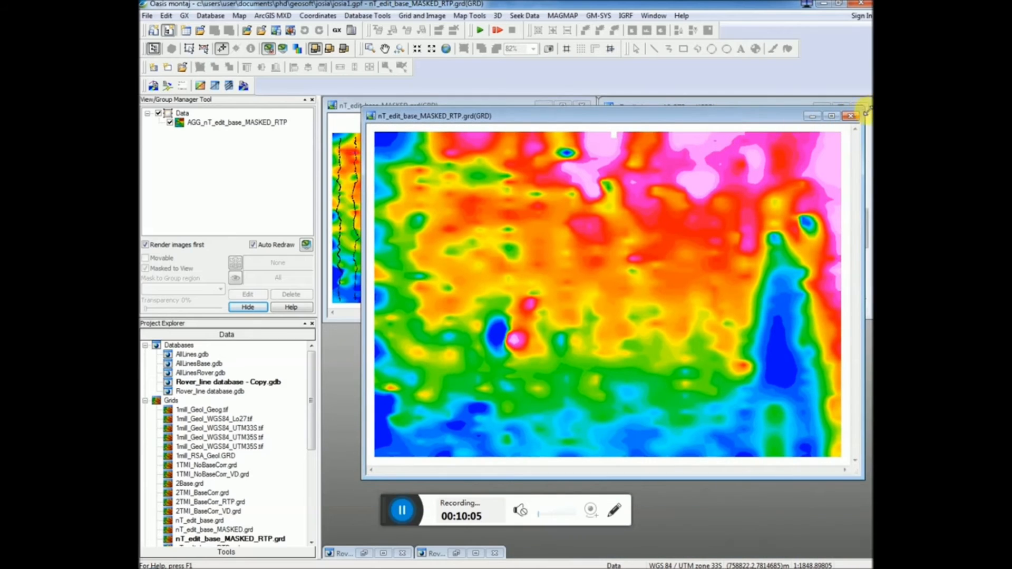
{"action": "left_click_drag", "start_coordinate": [863, 105], "coordinate": [606, 295]}
{"action": "left_click_drag", "start_coordinate": [531, 304], "coordinate": [491, 108]}
{"action": "left_click_drag", "start_coordinate": [576, 295], "coordinate": [593, 322]}
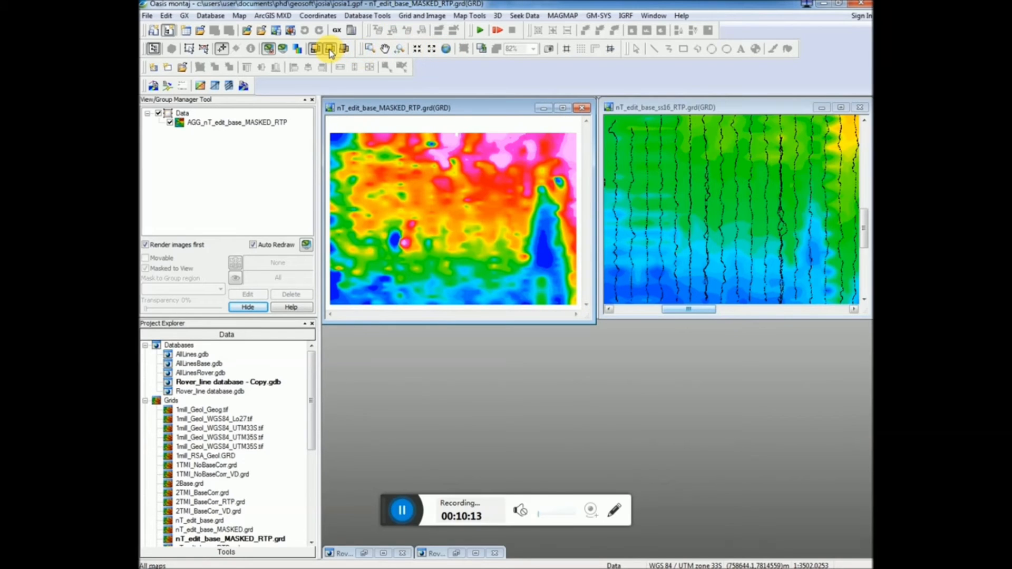
- Preview nT_edit_base_ss16_RTP.grd with colours stretched to the displayed area, restore its colours, and show its full extent
{"action": "left_click", "coordinate": [330, 51]}
{"action": "left_click", "coordinate": [712, 107]}
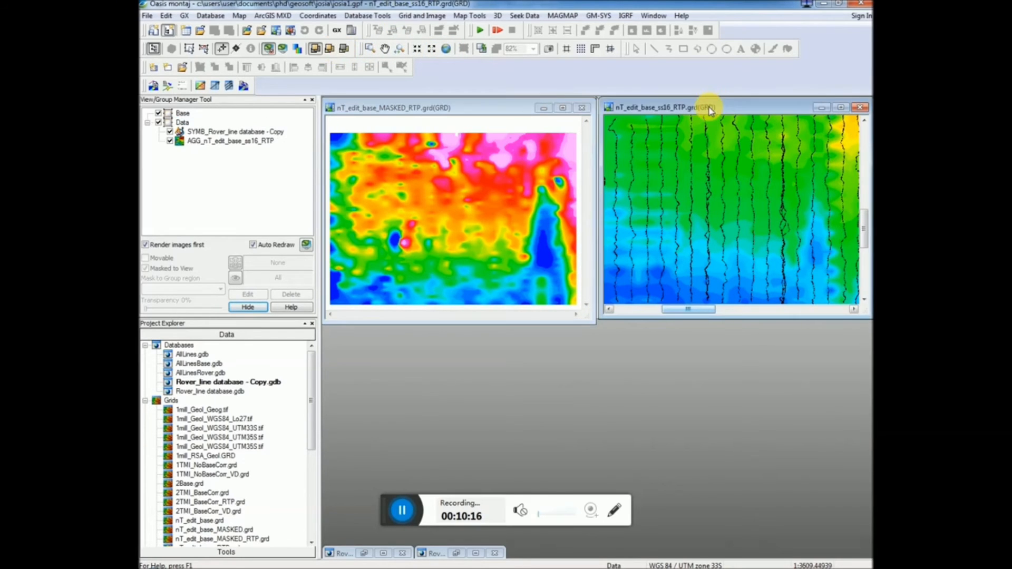
{"action": "left_click", "coordinate": [298, 49]}
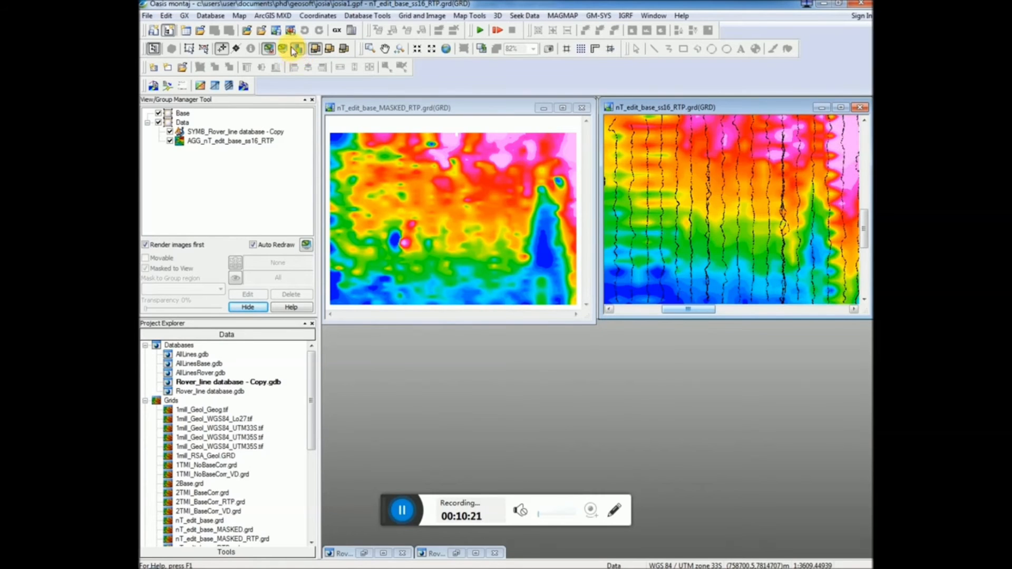
{"action": "left_click", "coordinate": [292, 51]}
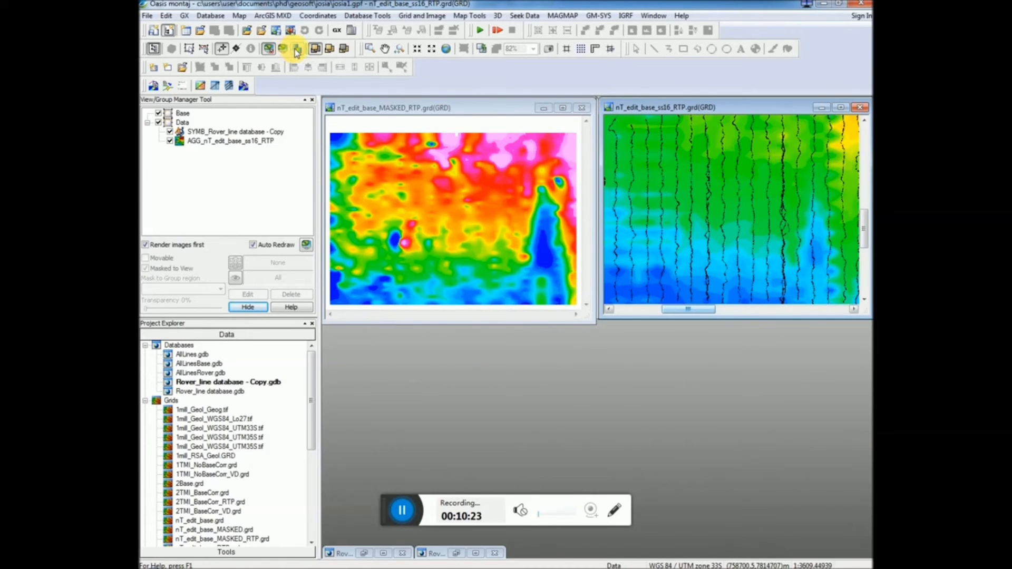
{"action": "left_click", "coordinate": [448, 49]}
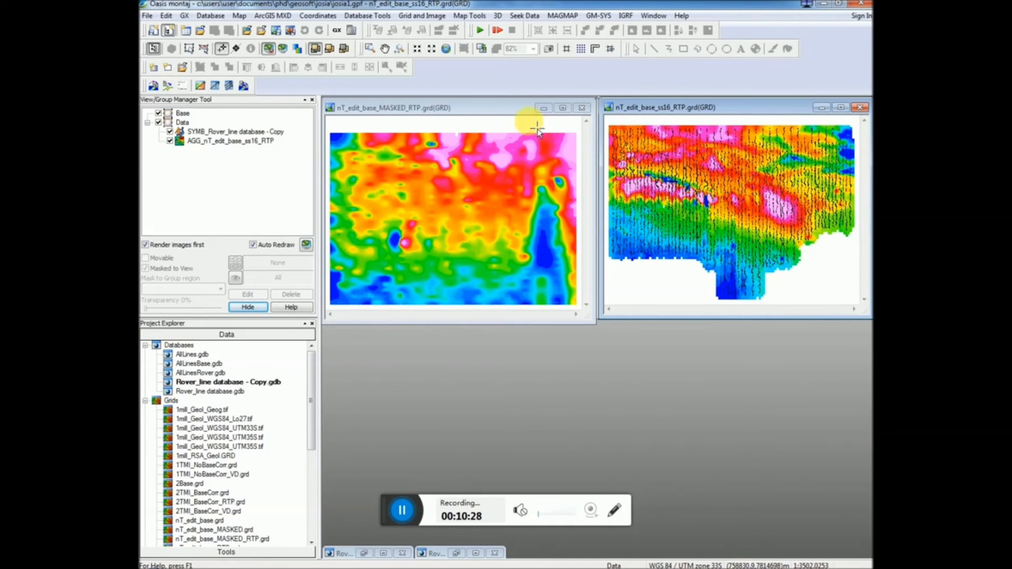
- Apply the masked RTP grid's extent to all maps, recolour to the displayed area, and compare both RTP grids
{"action": "left_click", "coordinate": [485, 108]}
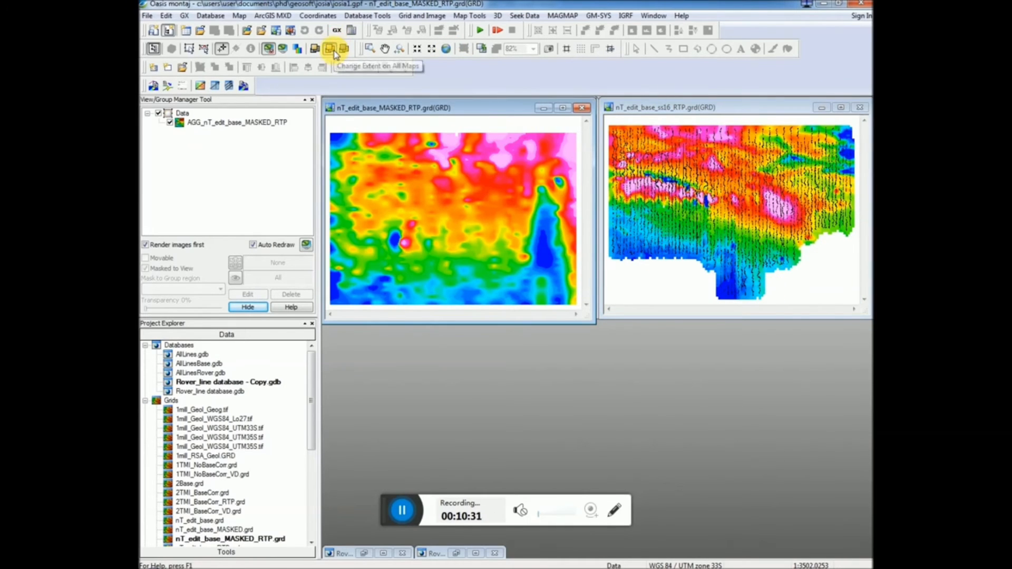
{"action": "left_click", "coordinate": [331, 49]}
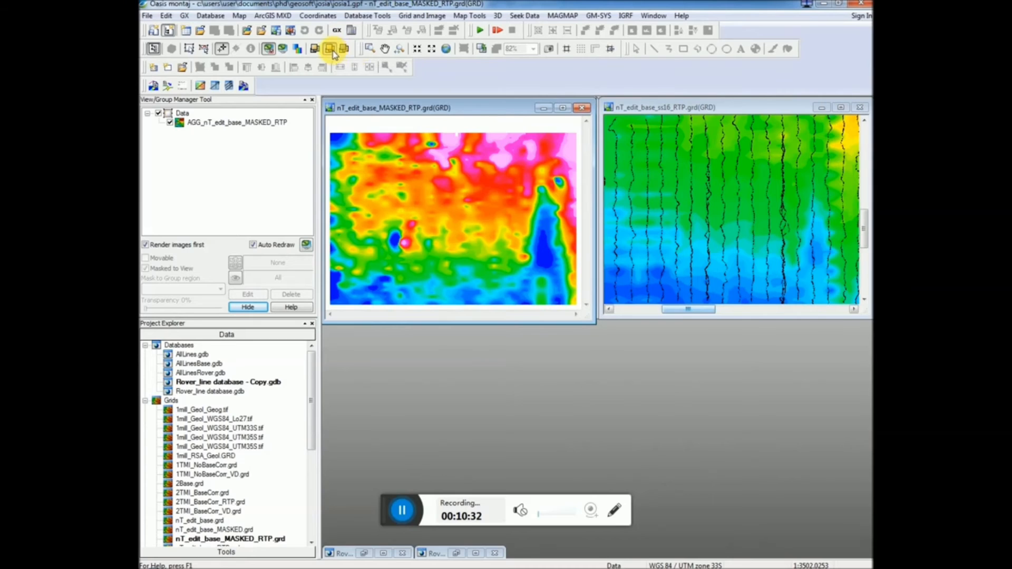
{"action": "left_click", "coordinate": [304, 52]}
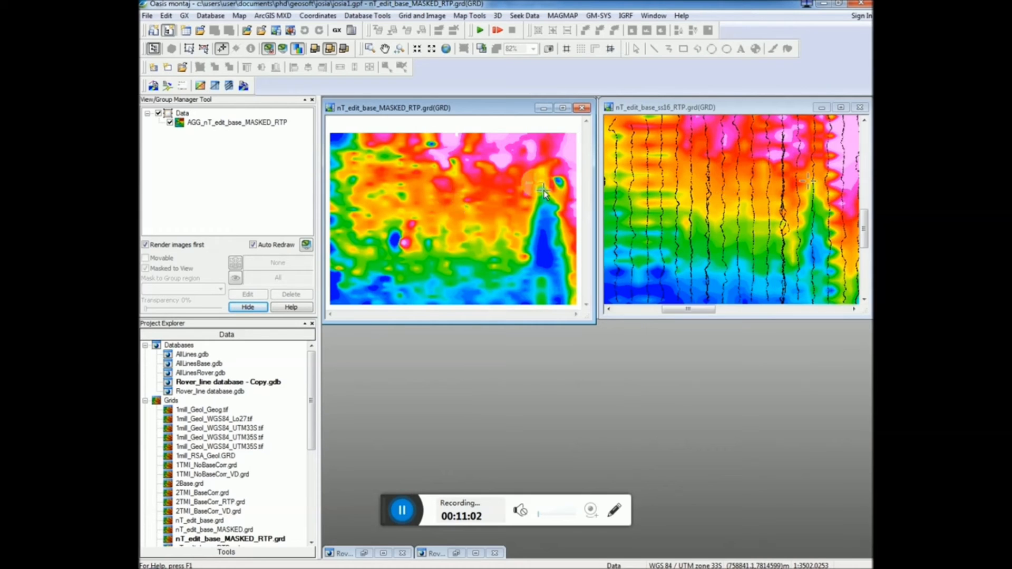
{"action": "left_click", "coordinate": [659, 214]}
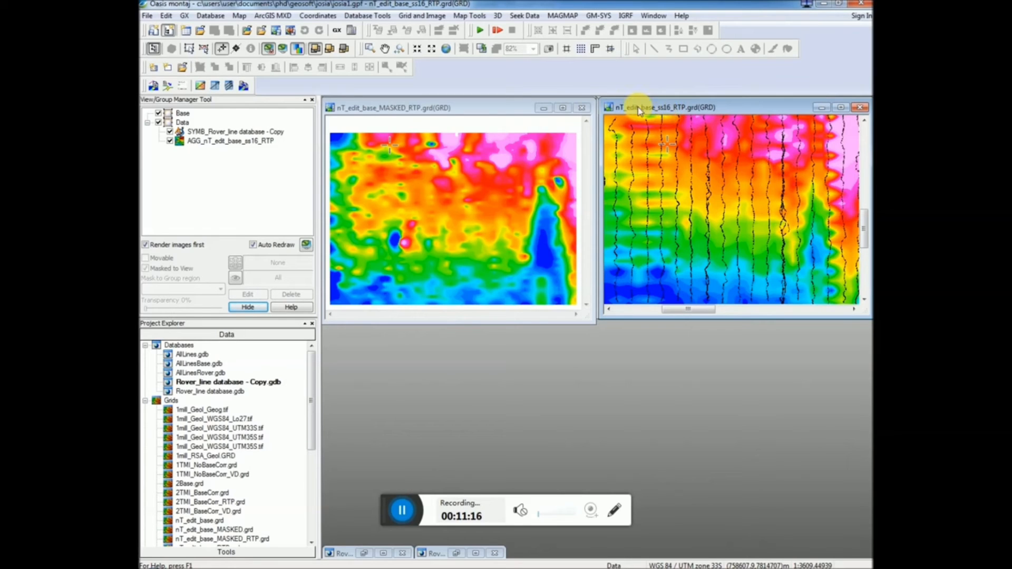
{"action": "left_click", "coordinate": [459, 114]}
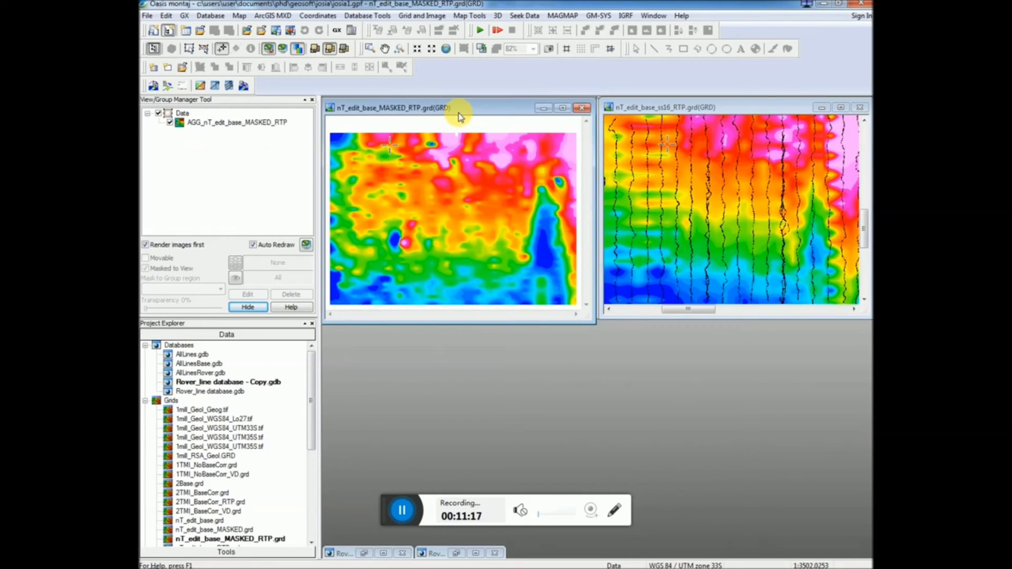
{"action": "left_click", "coordinate": [667, 112]}
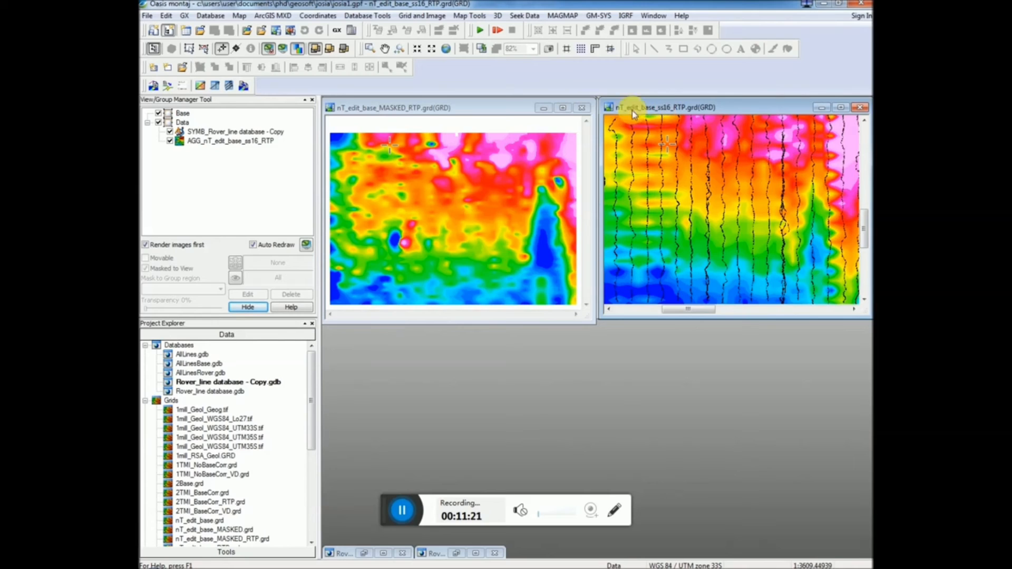
{"action": "left_click", "coordinate": [404, 113]}
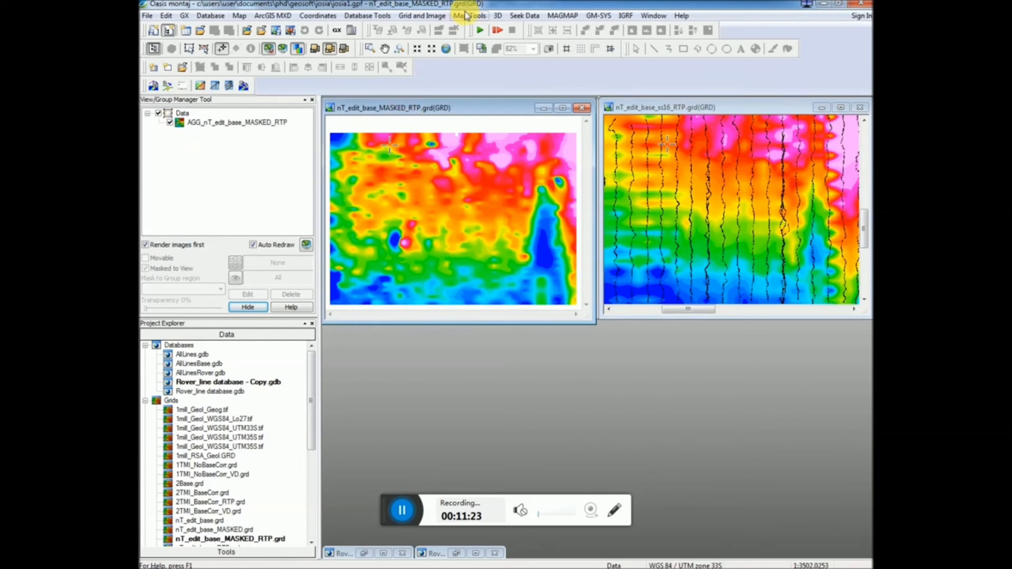
- Regrid nT_edit_base by minimum curvature with a cell size of 16, overwriting nT_edit_base_MASKED.grd, and minimize the resulting map
{"action": "left_click", "coordinate": [422, 15]}
{"action": "mouse_move", "coordinate": [459, 23]}
{"action": "left_click", "coordinate": [517, 30]}
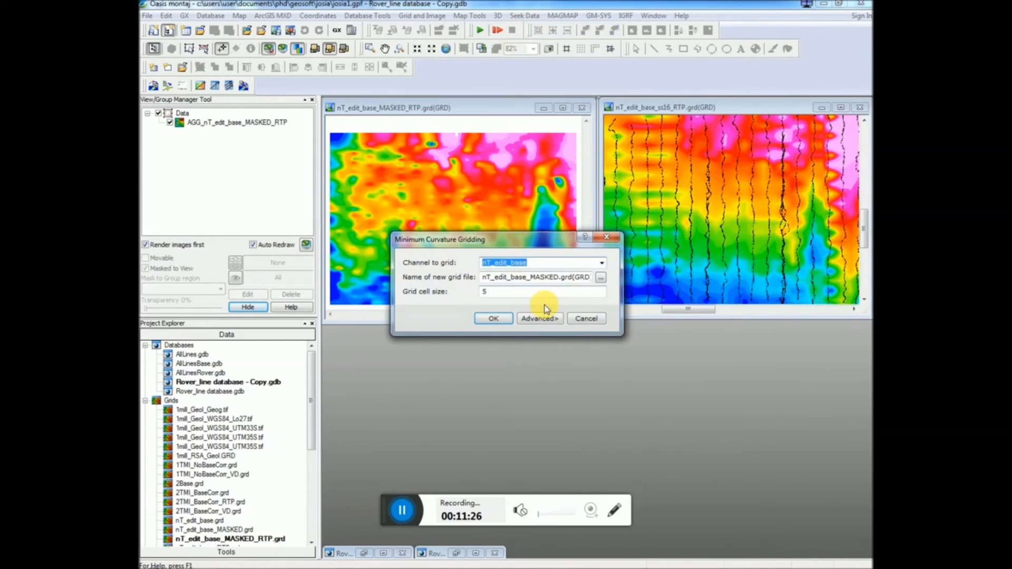
{"action": "double_click", "coordinate": [487, 290]}
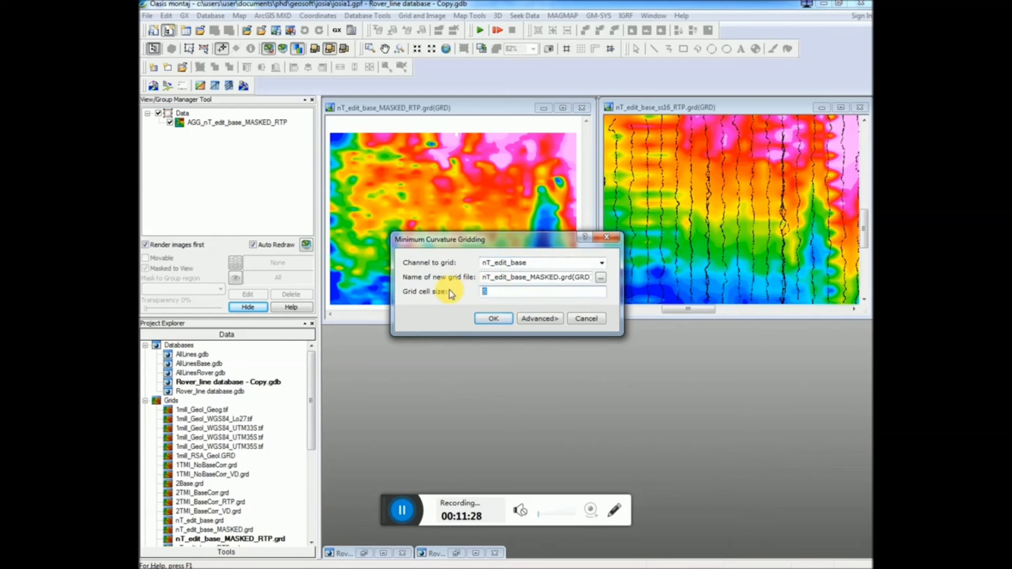
{"action": "type", "text": "16"}
{"action": "left_click", "coordinate": [497, 319]}
{"action": "left_click", "coordinate": [524, 314]}
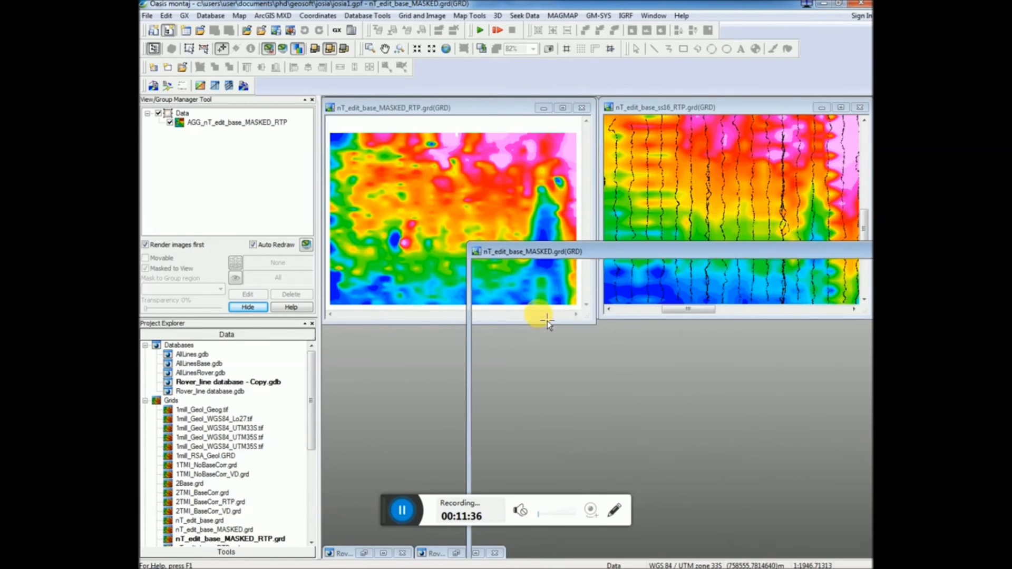
{"action": "left_click", "coordinate": [707, 196]}
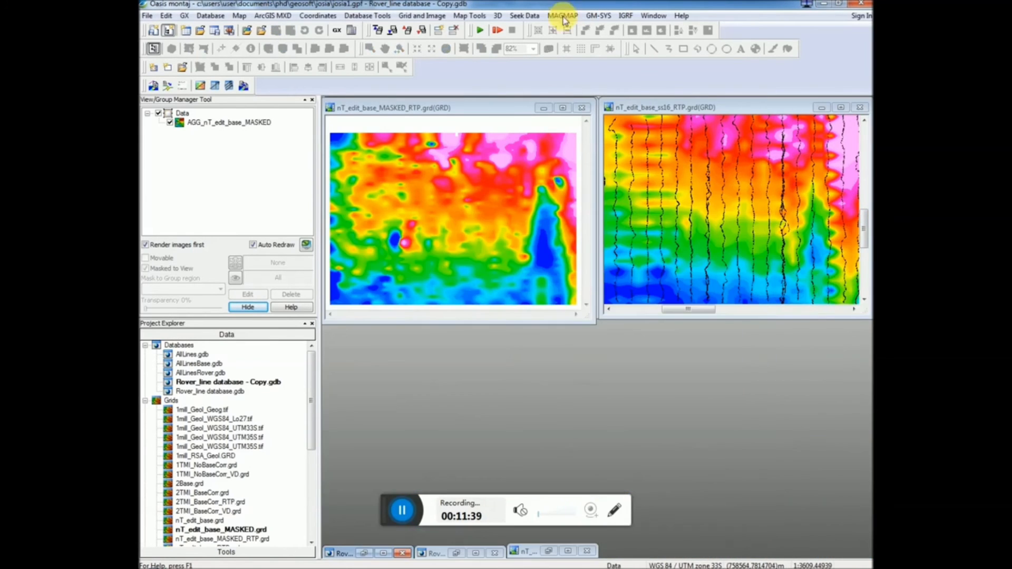
- Recompute nT_edit_base_MASKED_RTP.grd in MAGMAP with Reduce to magnetic pole at inclination -65 and declination -20, overwriting the existing file
{"action": "left_click", "coordinate": [563, 16]}
{"action": "left_click", "coordinate": [572, 28]}
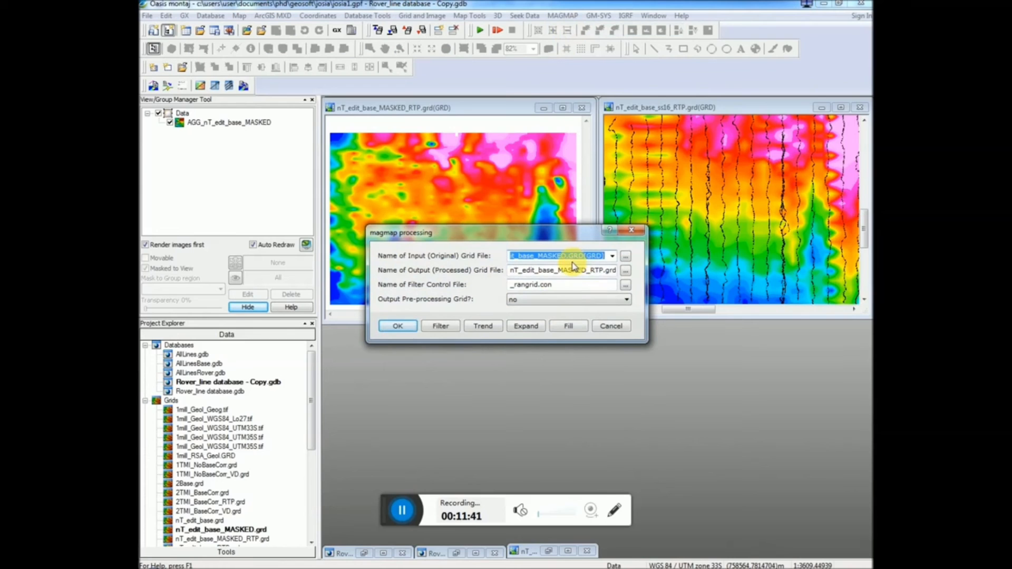
{"action": "left_click", "coordinate": [467, 327]}
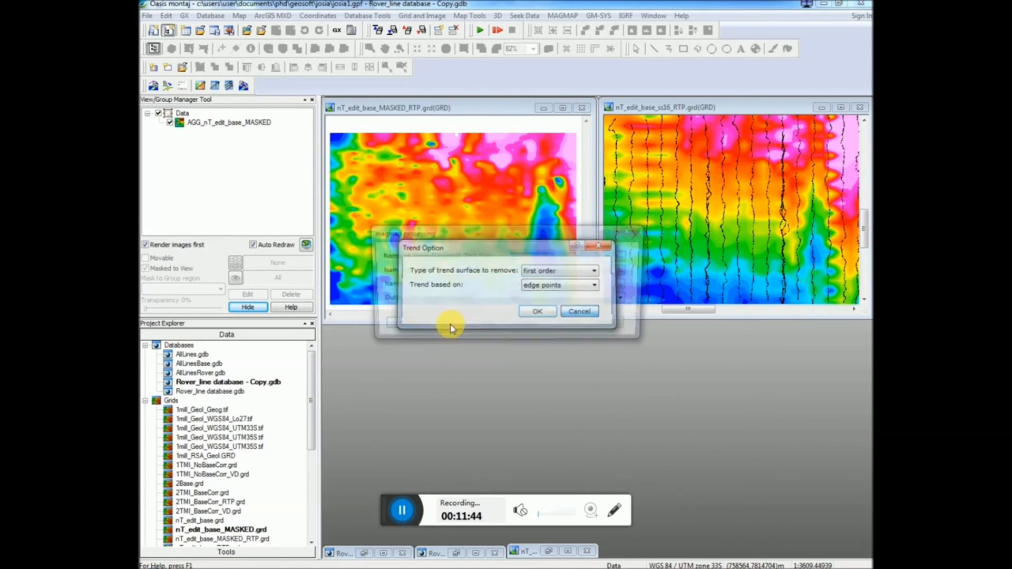
{"action": "key", "text": "Escape"}
{"action": "left_click", "coordinate": [443, 325]}
{"action": "left_click", "coordinate": [485, 272]}
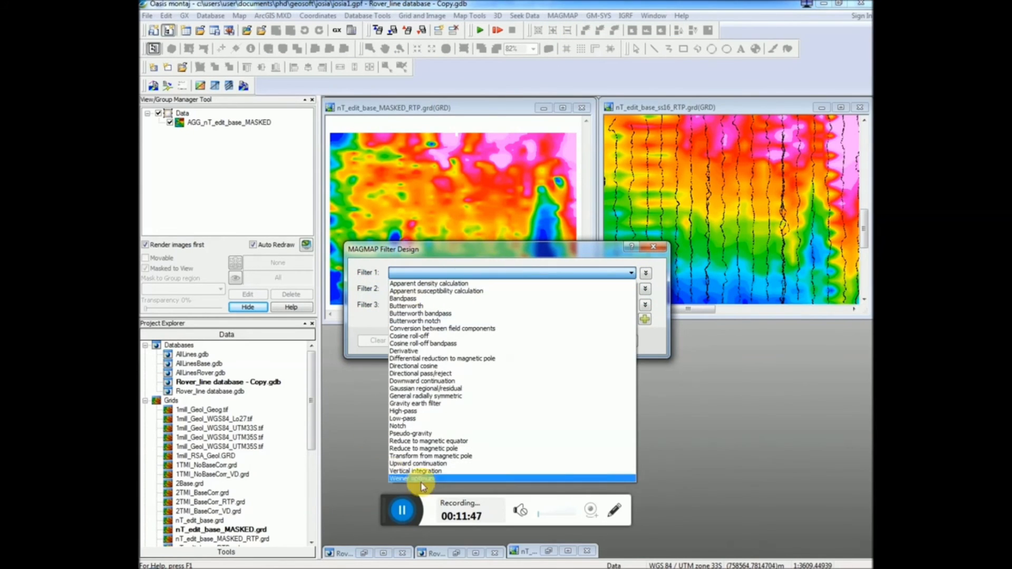
{"action": "left_click", "coordinate": [448, 453]}
{"action": "left_click", "coordinate": [542, 298]}
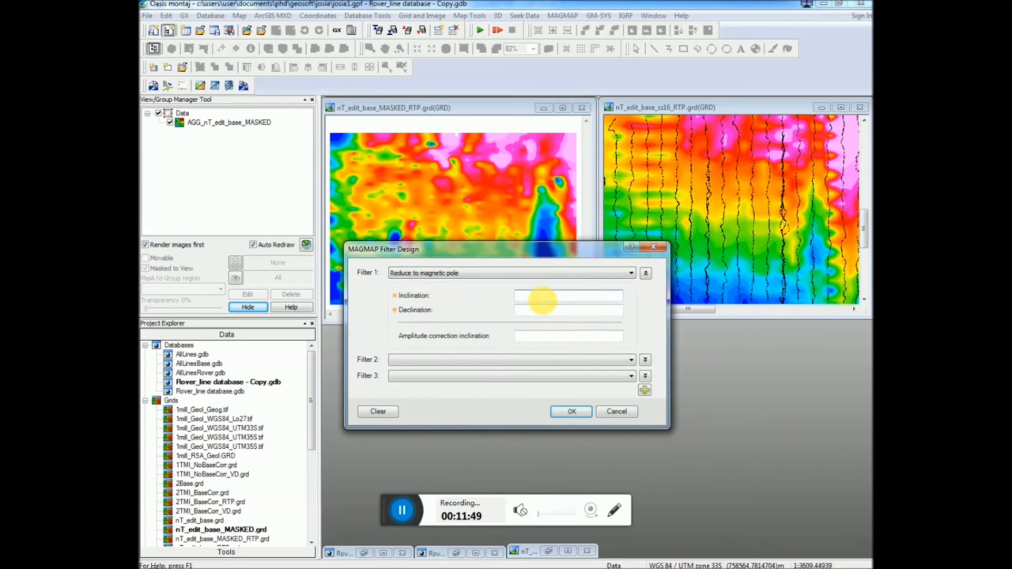
{"action": "type", "text": "-65"}
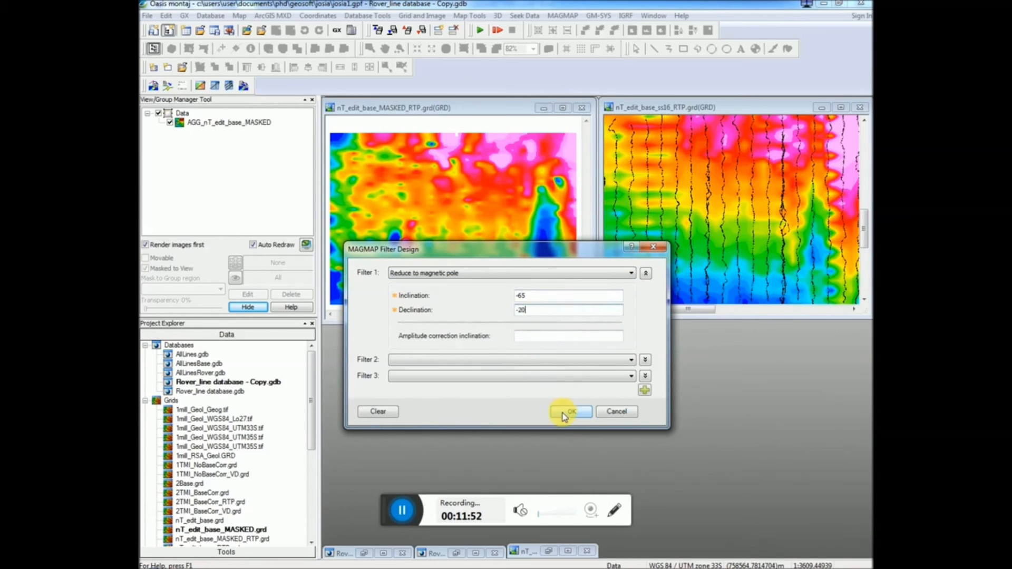
{"action": "left_click", "coordinate": [561, 412]}
{"action": "left_click", "coordinate": [396, 328]}
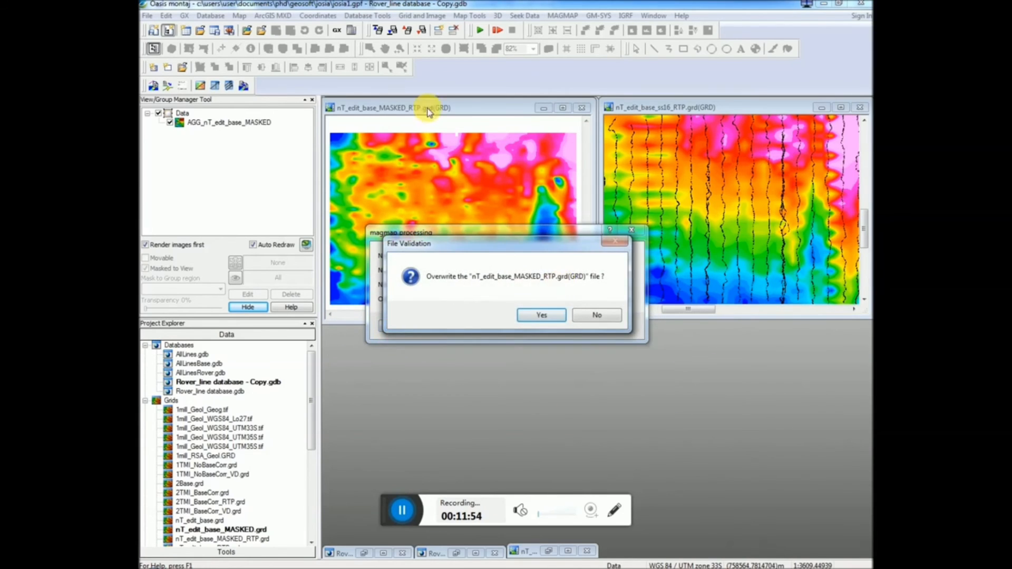
{"action": "left_click", "coordinate": [543, 314]}
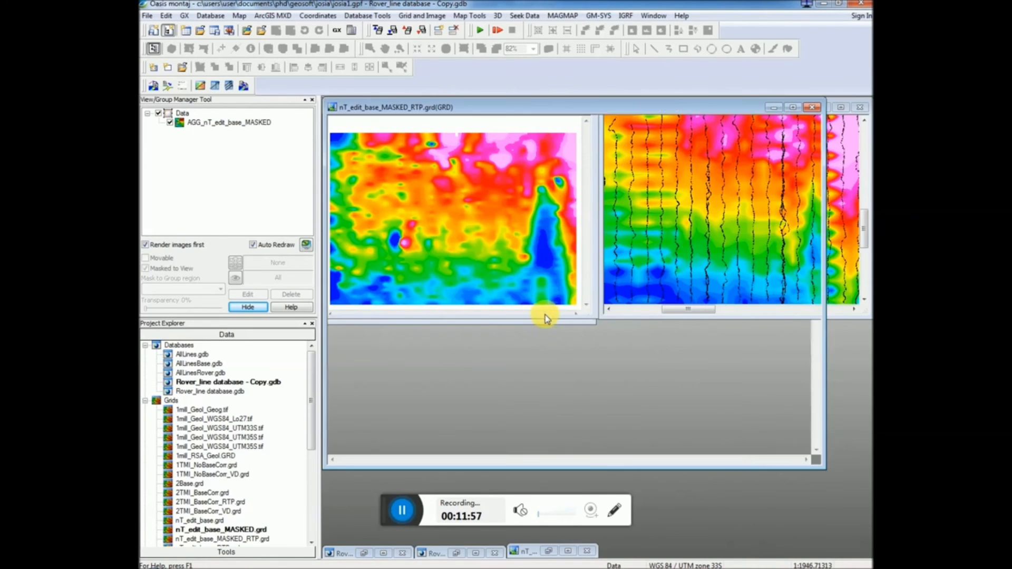
- Shrink the new nT_edit_base_MASKED_RTP.grd window, fit its full map, and compare it with nT_edit_base_ss16_RTP.grd
{"action": "left_click_drag", "start_coordinate": [825, 468], "coordinate": [597, 315]}
{"action": "left_click", "coordinate": [445, 49]}
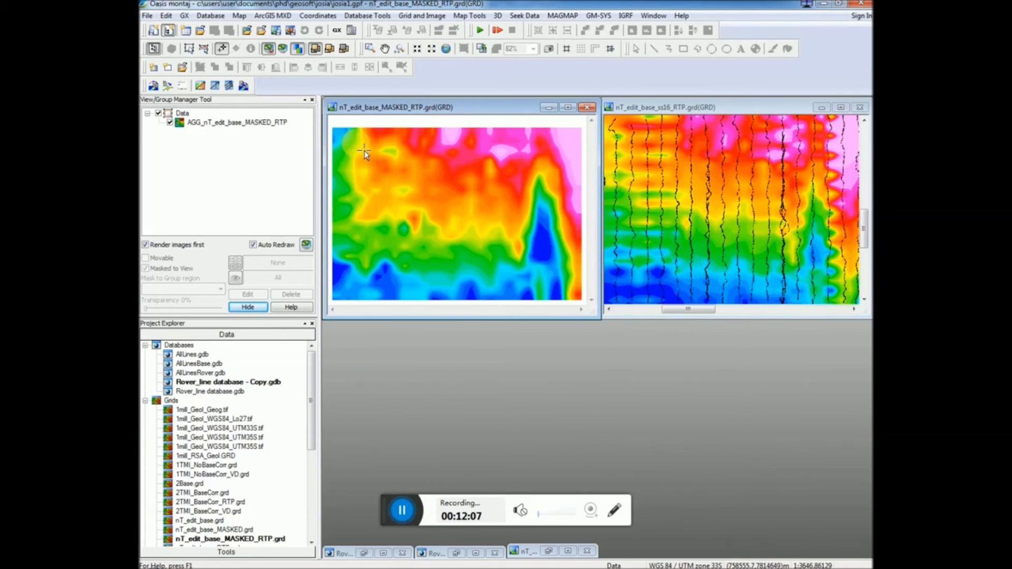
{"action": "left_click", "coordinate": [653, 139]}
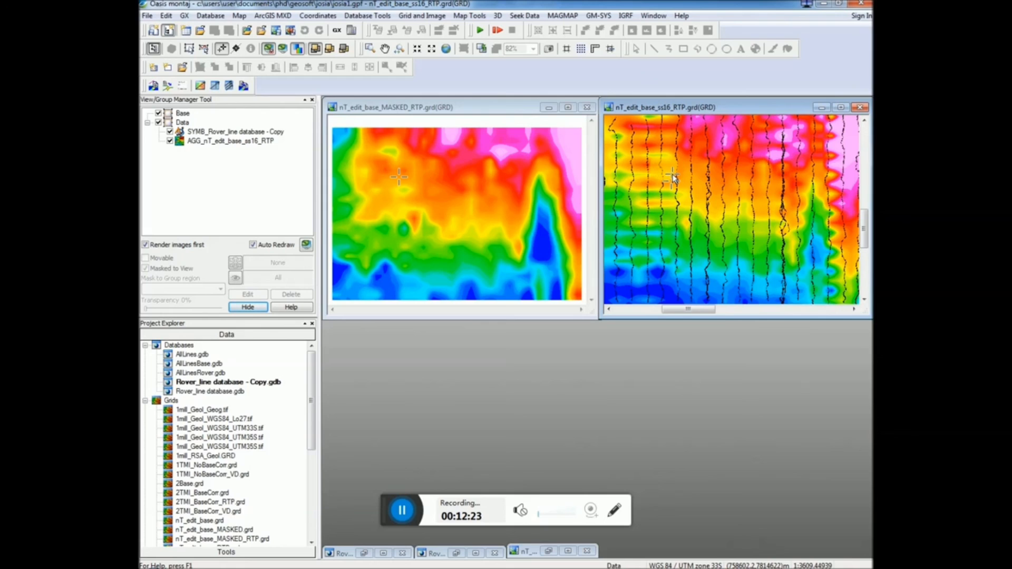
{"action": "left_click", "coordinate": [426, 112]}
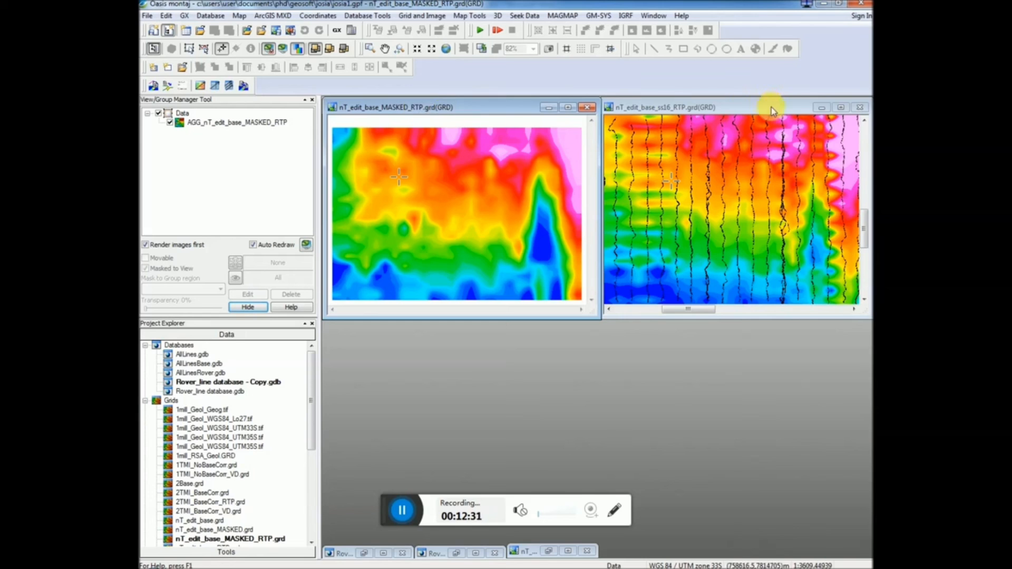
- Maximize nT_edit_base_ss16_RTP.grd and examine the whole grid at its full extent
{"action": "left_click_drag", "start_coordinate": [791, 115], "coordinate": [586, 117]}
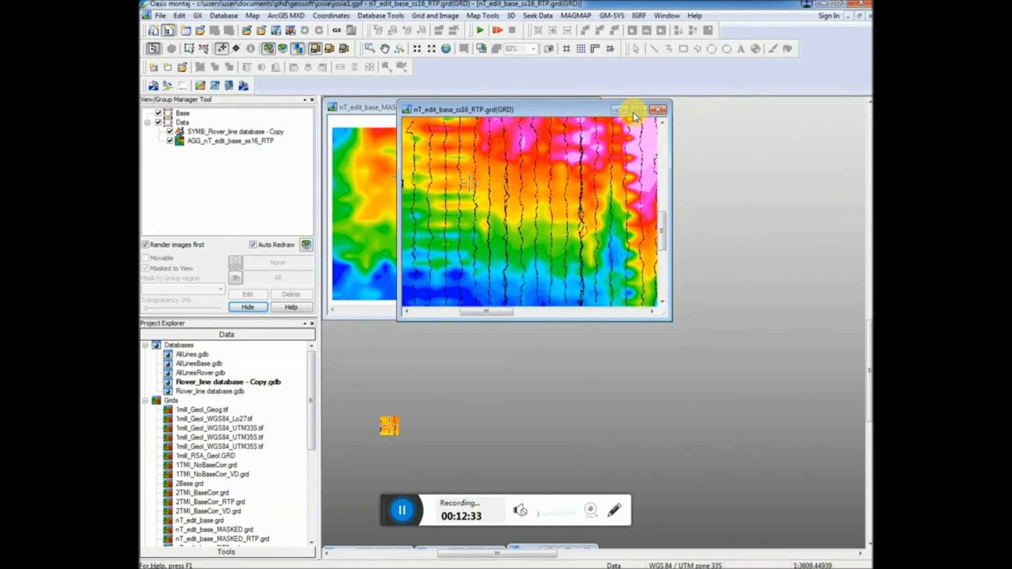
{"action": "left_click", "coordinate": [639, 109]}
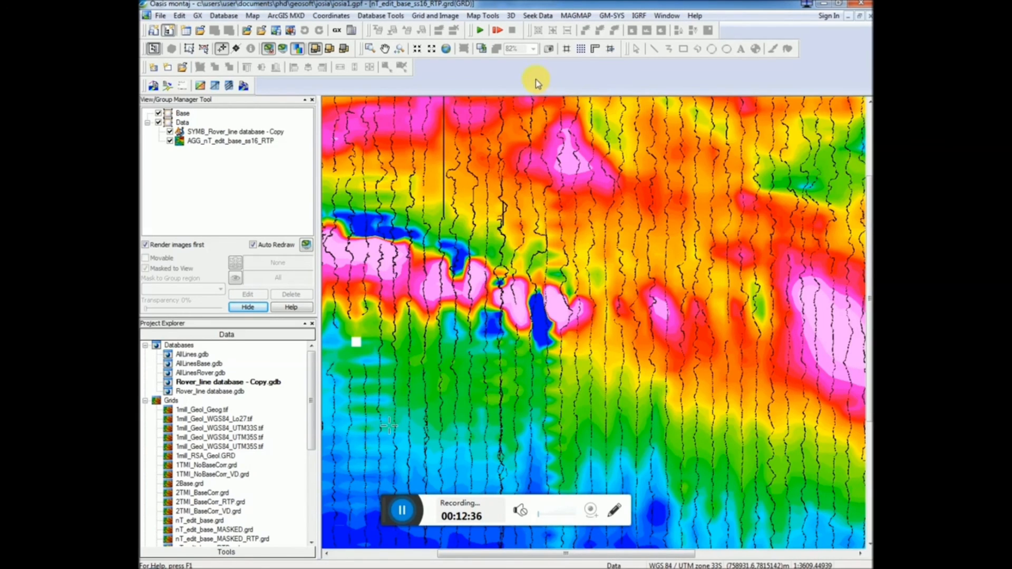
{"action": "left_click", "coordinate": [444, 49]}
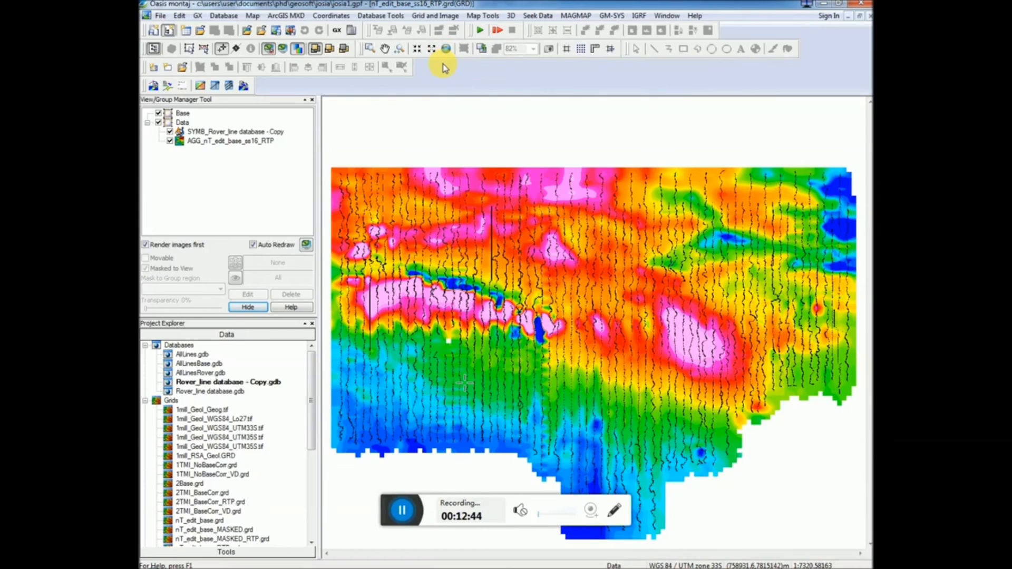